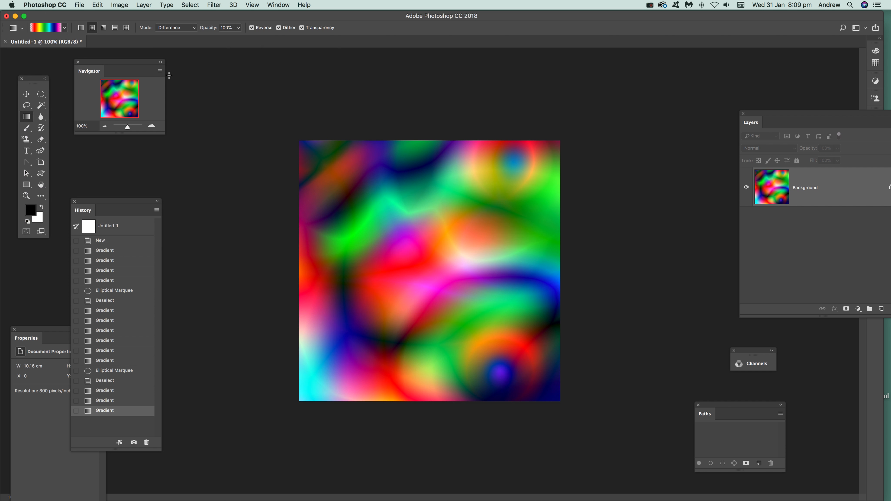
Step: Make a circular selection over the central part of the gradient artwork and copy it
left_click(40, 94)
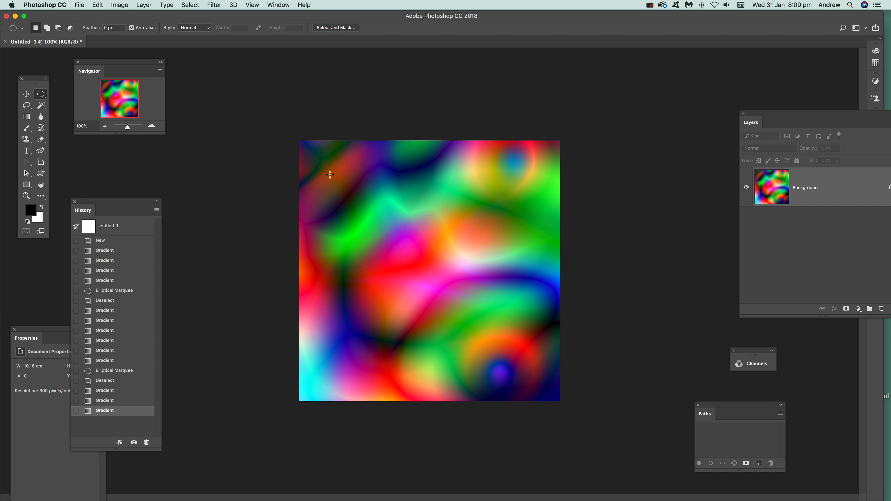
left_click_drag(330, 166, 534, 370)
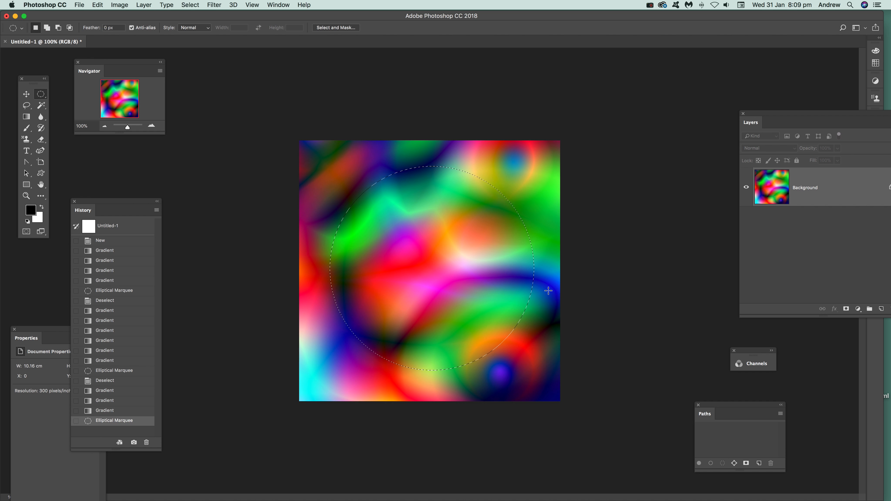
left_click(100, 6)
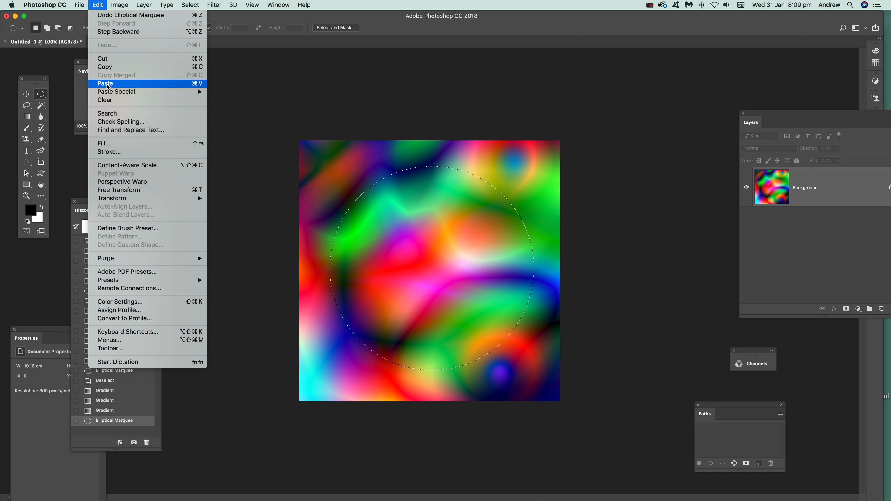
left_click(102, 69)
key("super+c")
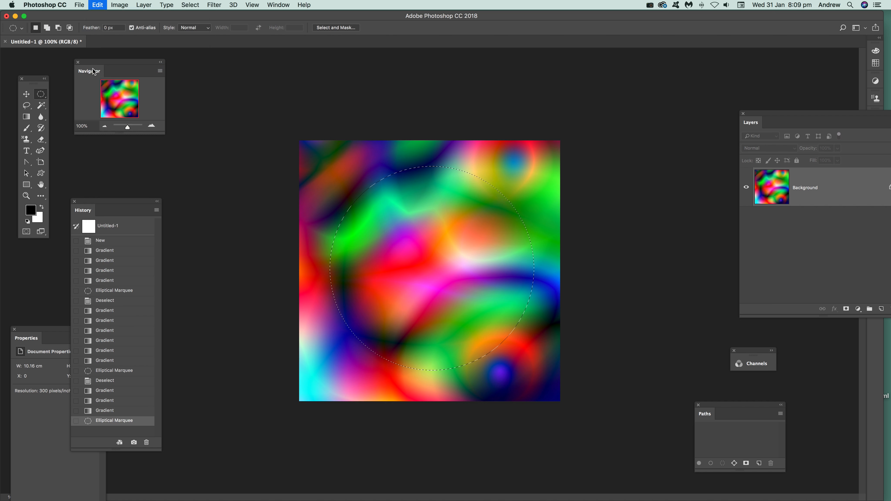
Step: Switch to Corel Painter and paste the copied circle into the blank document
key("super+Tab")
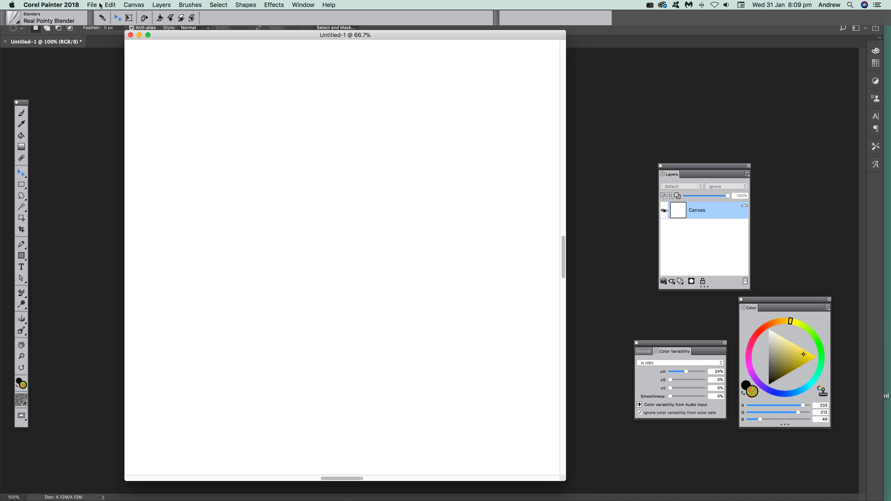
left_click(110, 5)
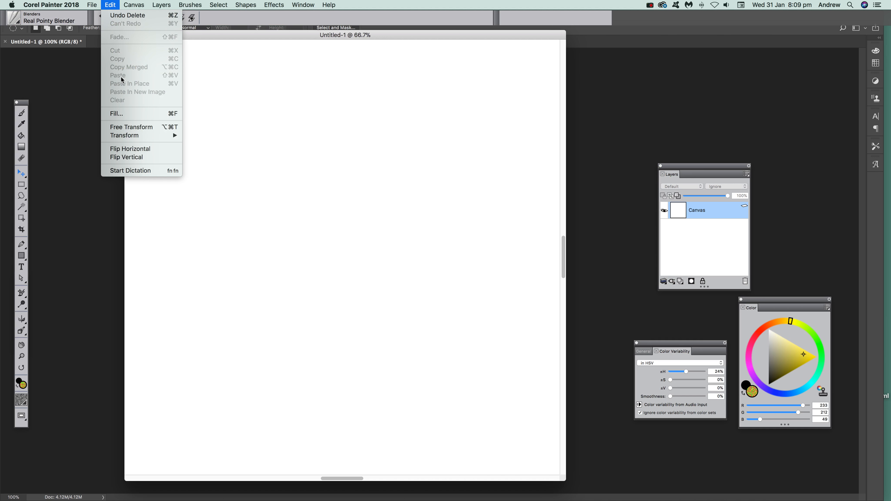
left_click(244, 37)
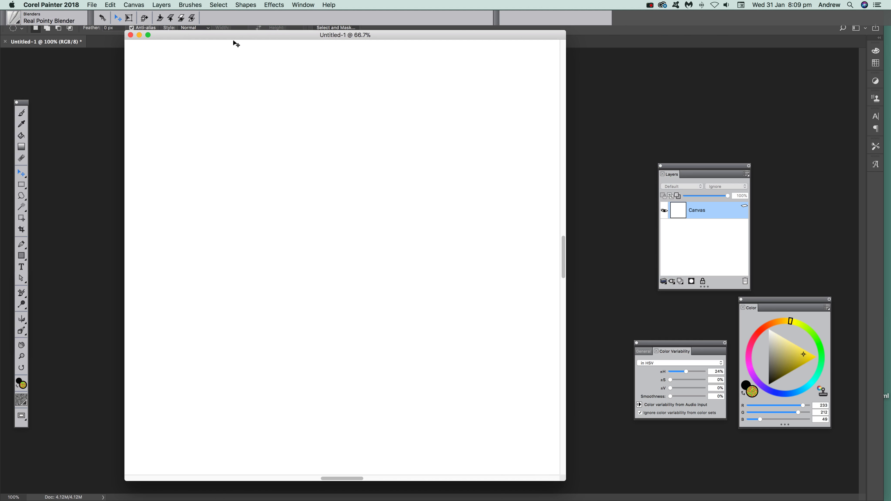
left_click(110, 5)
left_click(437, 200)
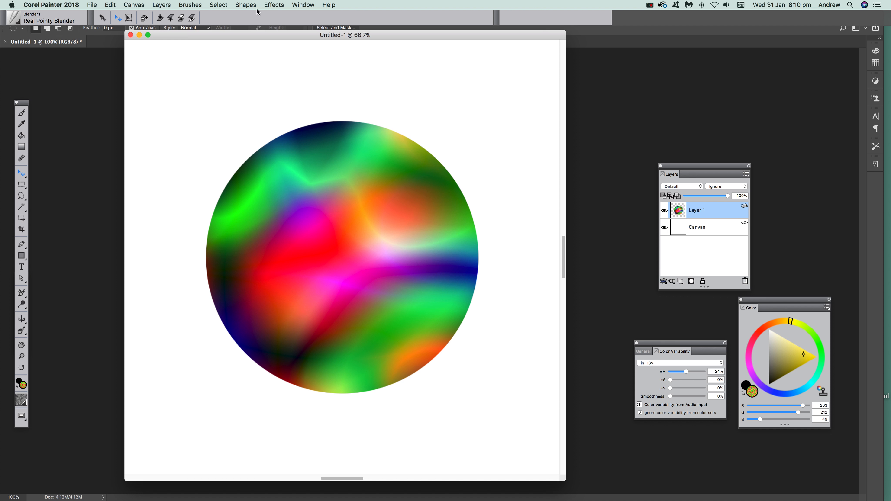
Step: Load a selection around the pasted circle from Layer 1 Transparency using Replace Selection
left_click(225, 6)
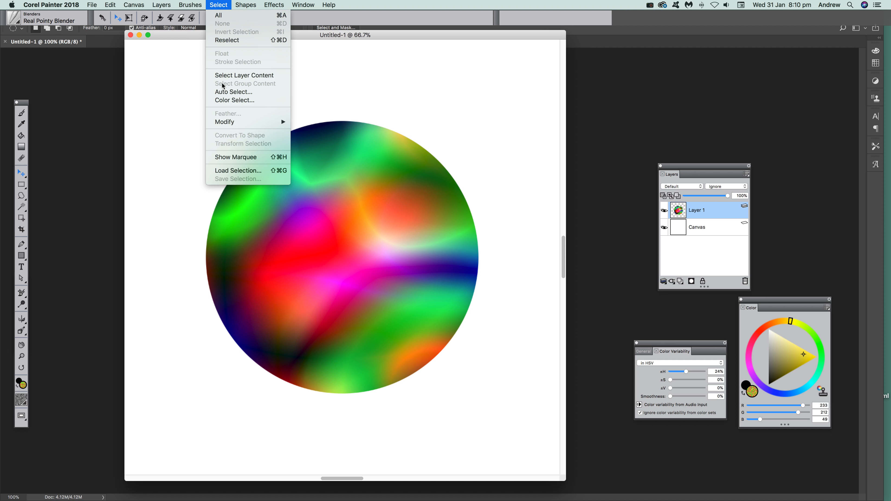
left_click(231, 174)
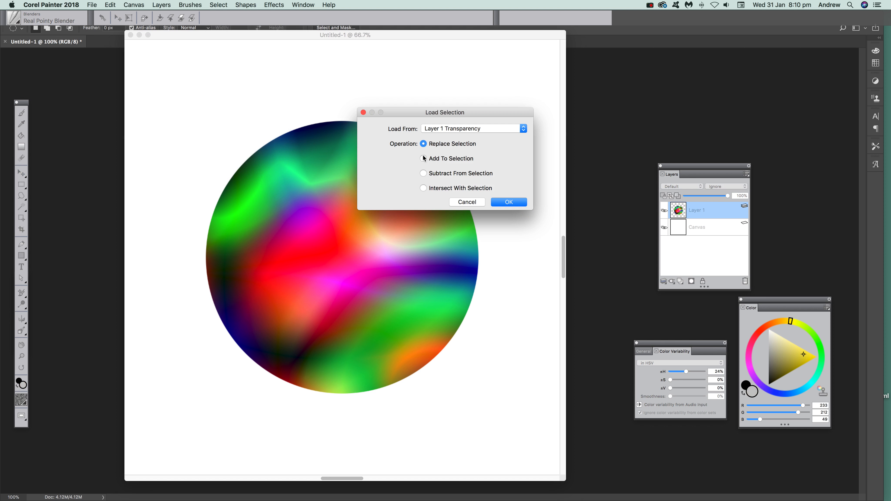
left_click(506, 204)
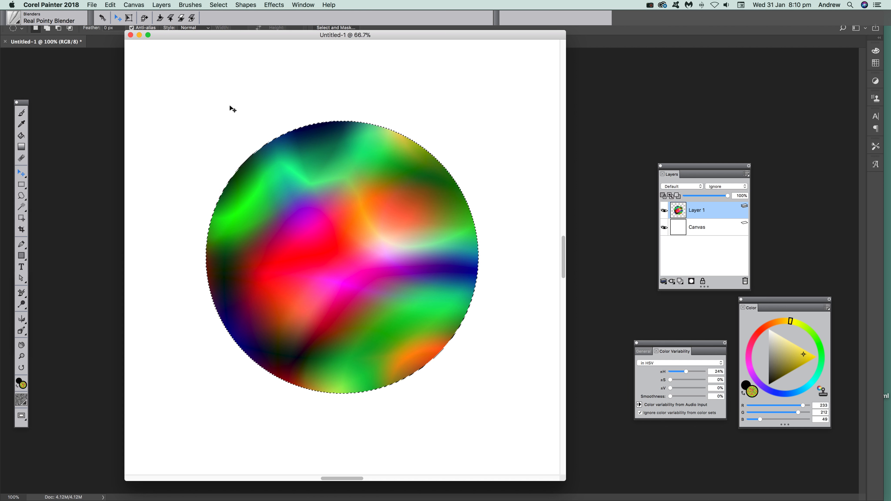
left_click(113, 6)
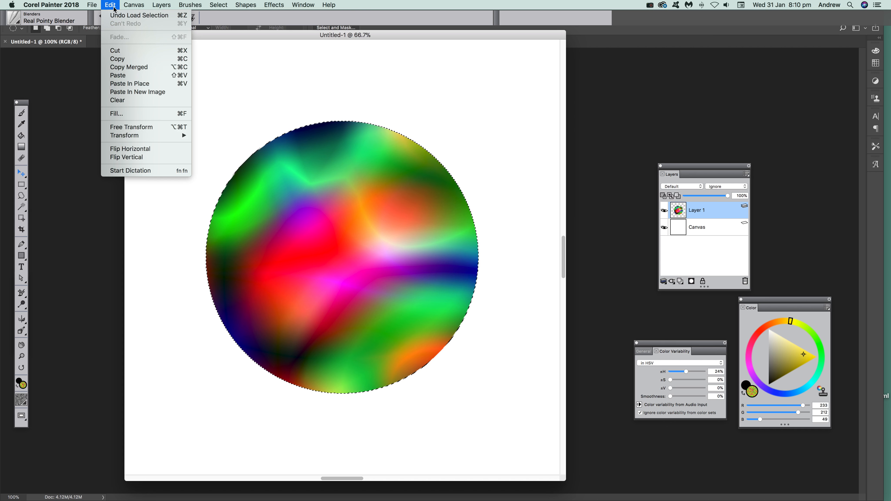
left_click(555, 315)
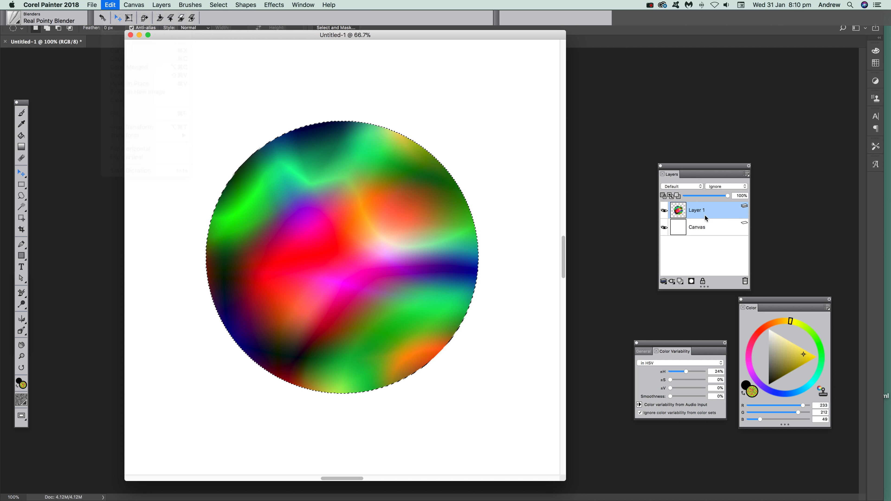
Step: Delete the pasted circle's layer and clear the selection, leaving only the blank canvas
left_click(745, 281)
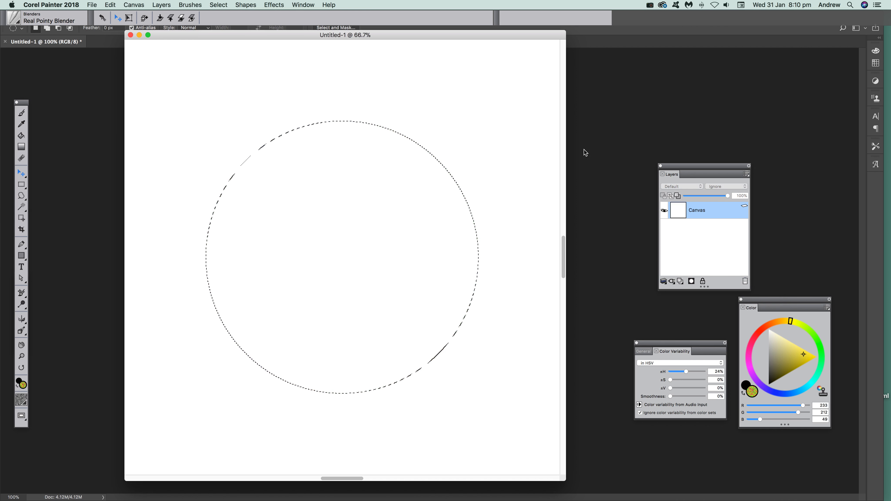
left_click(226, 4)
left_click(245, 26)
Step: Start the Blobs effect on the canvas using the Paste Buffer and set the number of blobs to 100
left_click(269, 6)
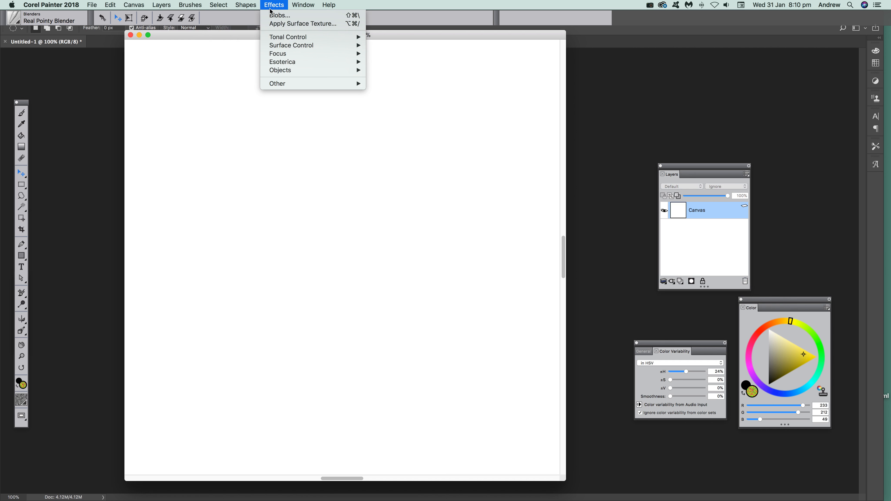
left_click(275, 17)
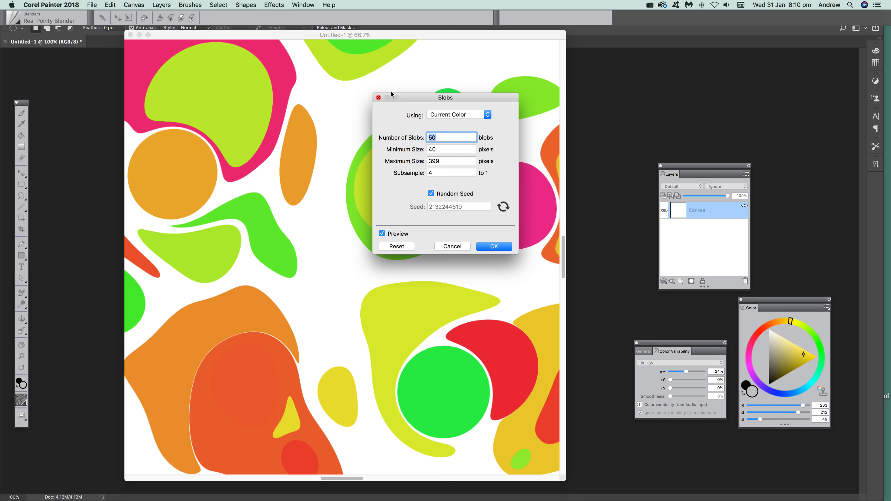
left_click(447, 116)
left_click(445, 122)
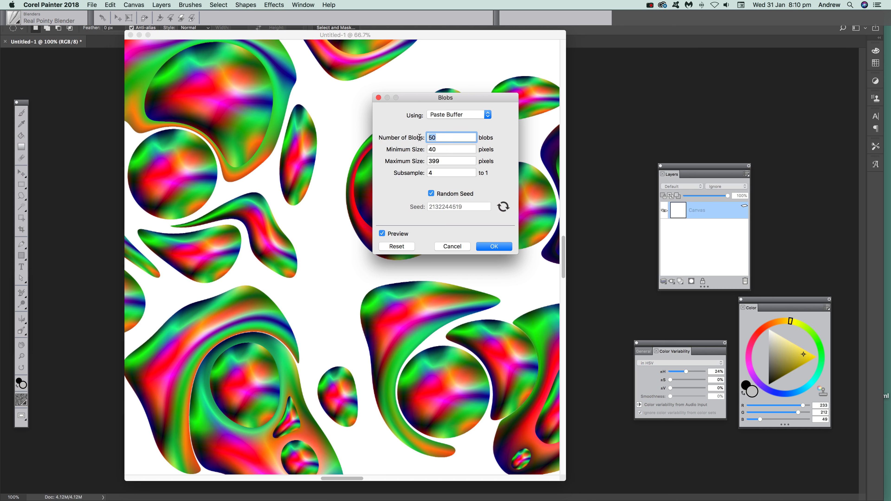
type("10")
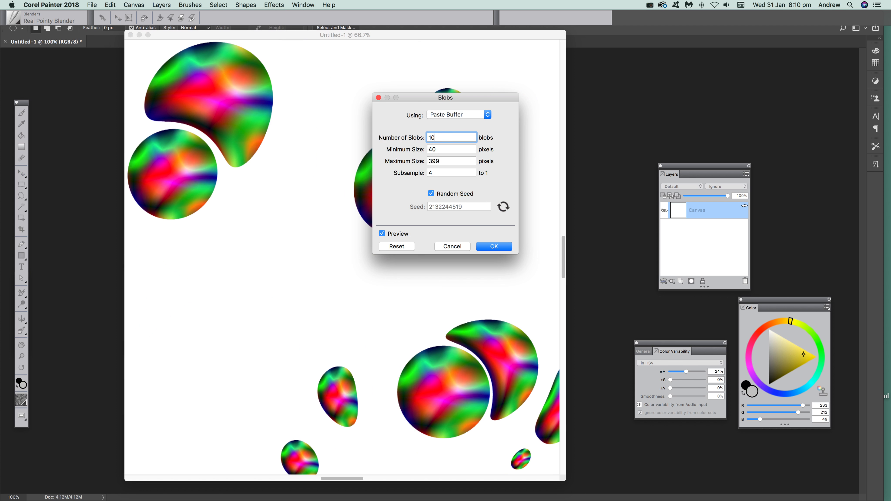
type("0")
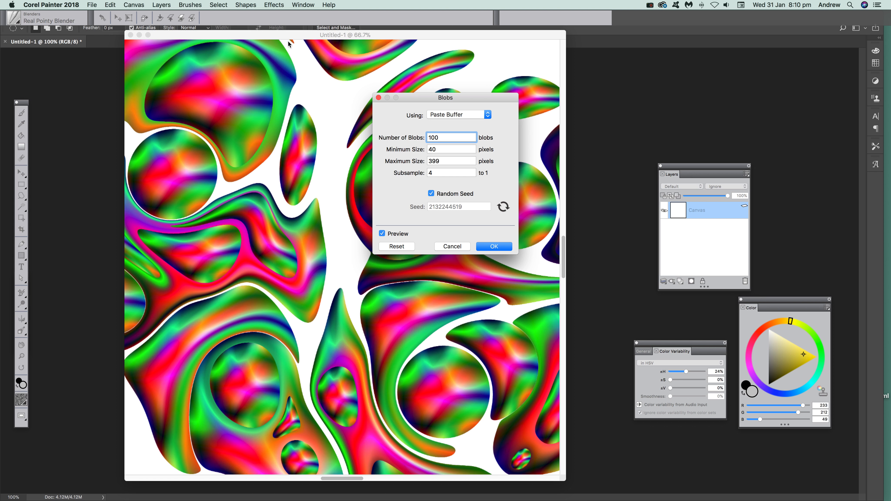
Step: Set the maximum blob size to 500 pixels and apply the Blobs effect
left_click_drag(392, 100, 481, 108)
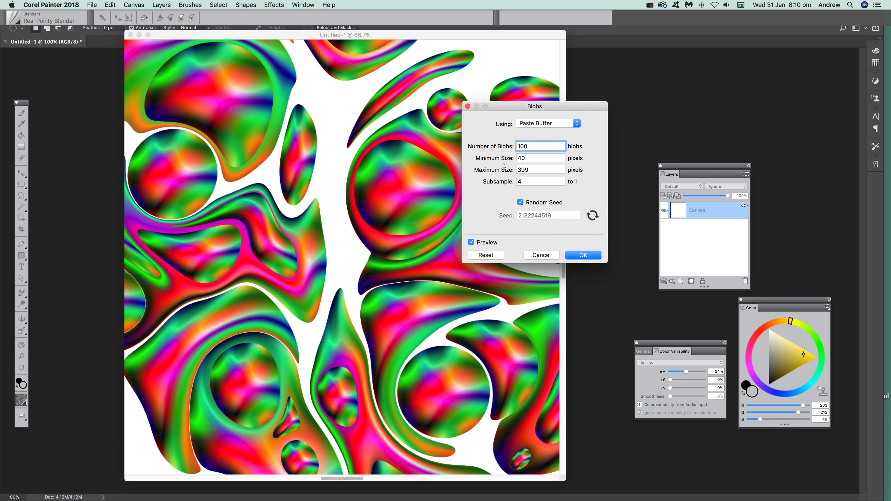
key("Tab")
key("Tab")
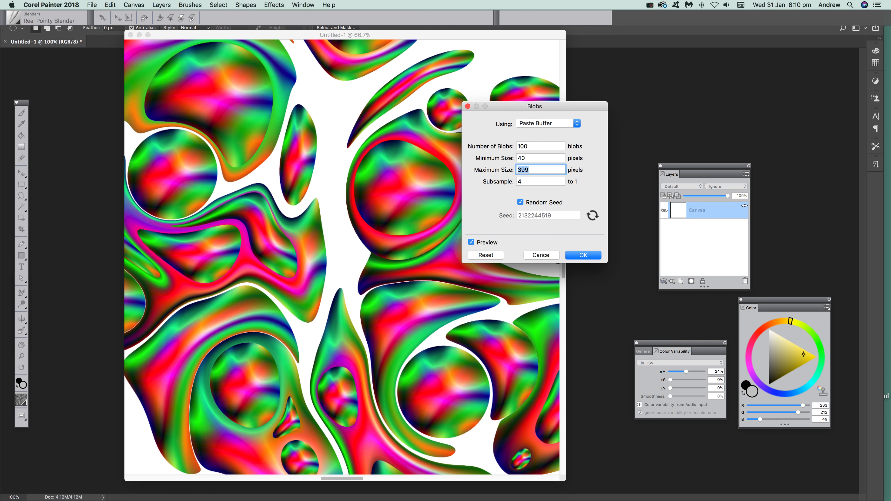
type("5")
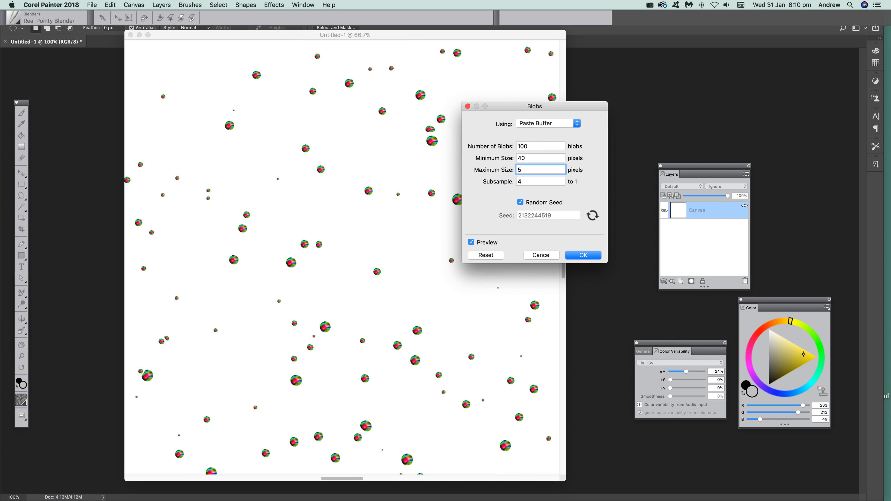
type("0")
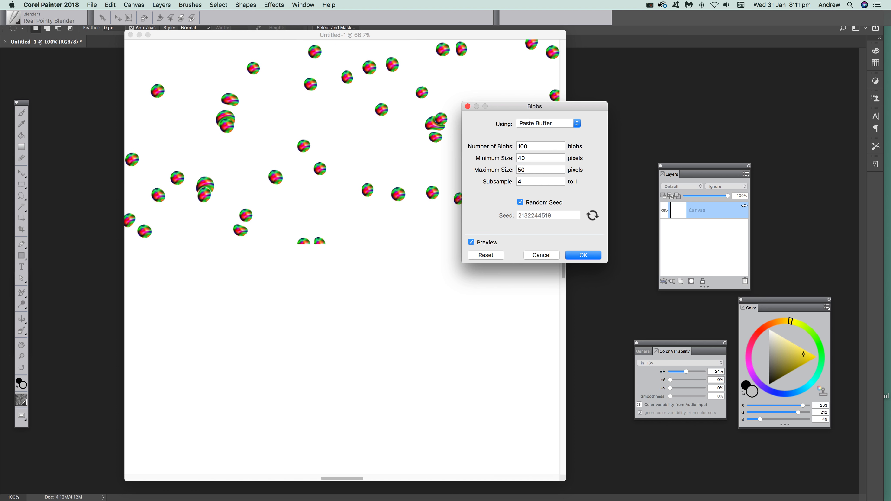
type("0")
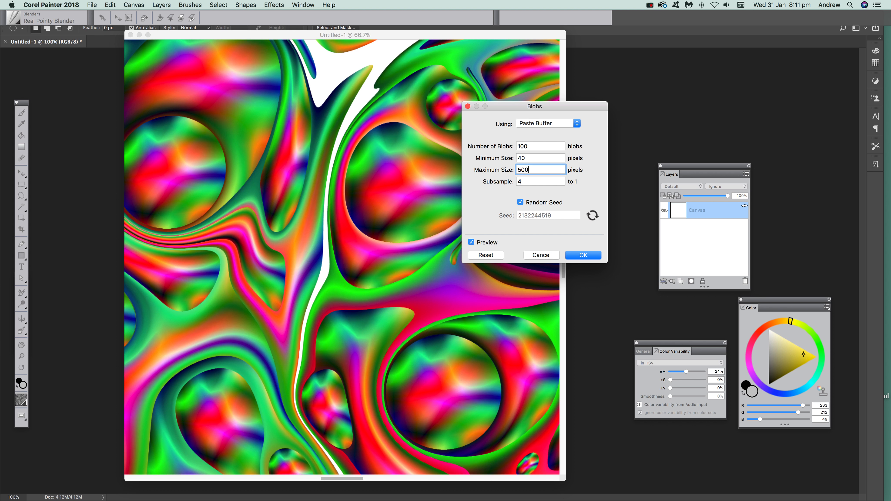
left_click(583, 256)
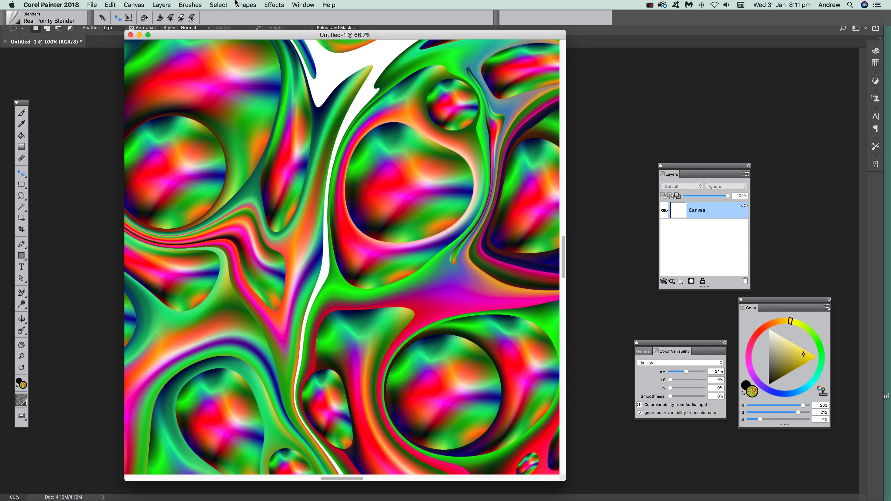
Step: Add a new layer above the canvas and set up a fill for it with a Gradient
left_click(162, 5)
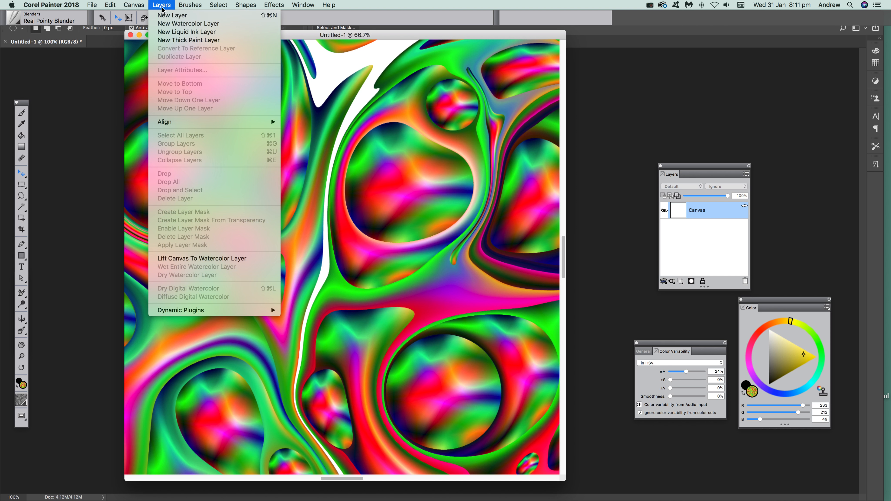
left_click(165, 15)
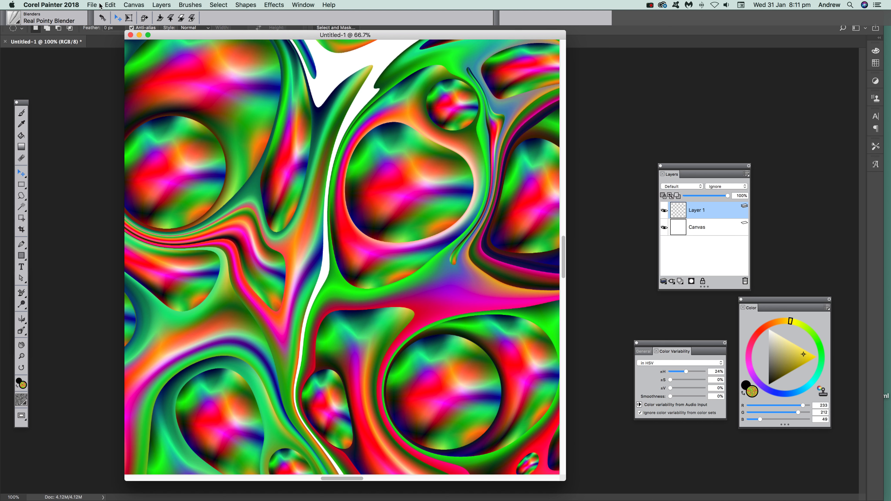
left_click(110, 7)
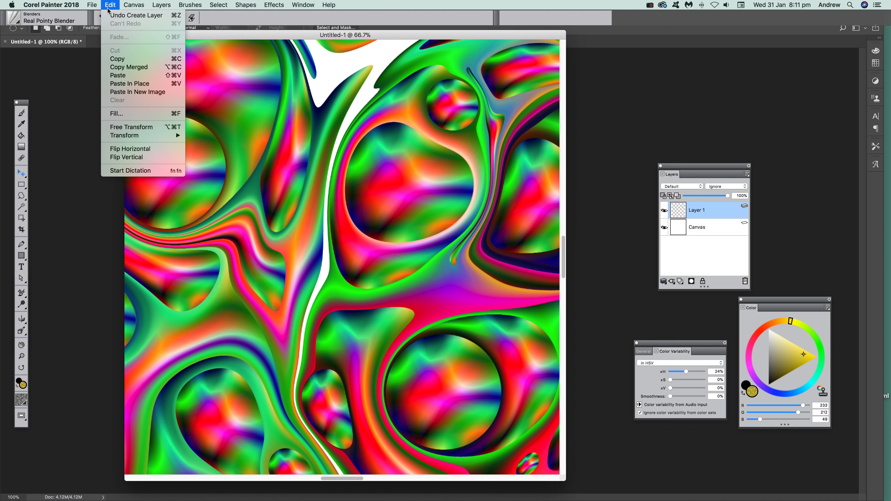
left_click(121, 114)
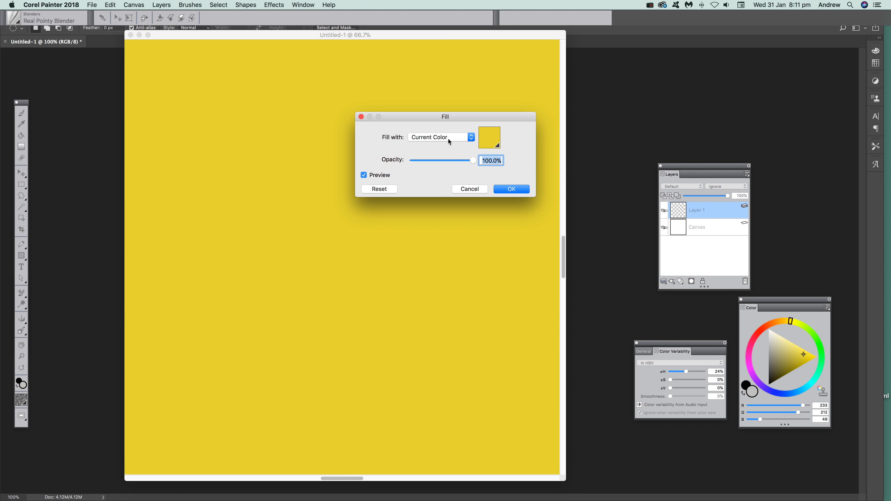
left_click(443, 137)
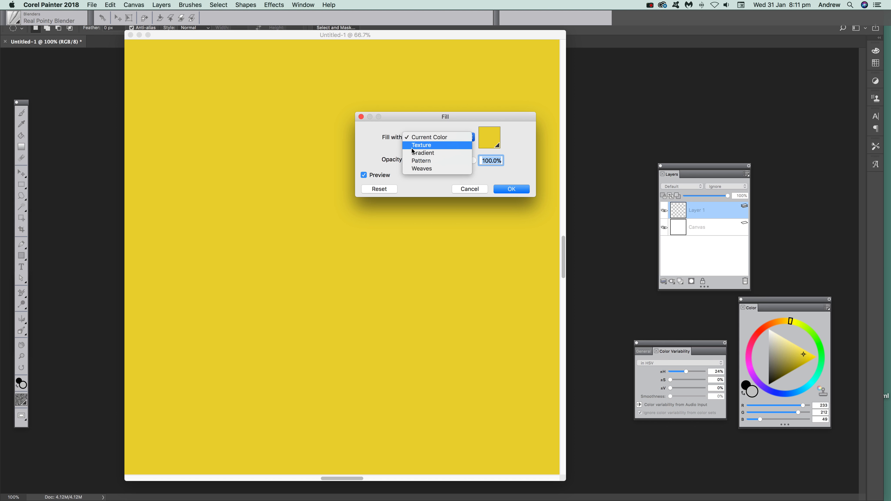
left_click(427, 153)
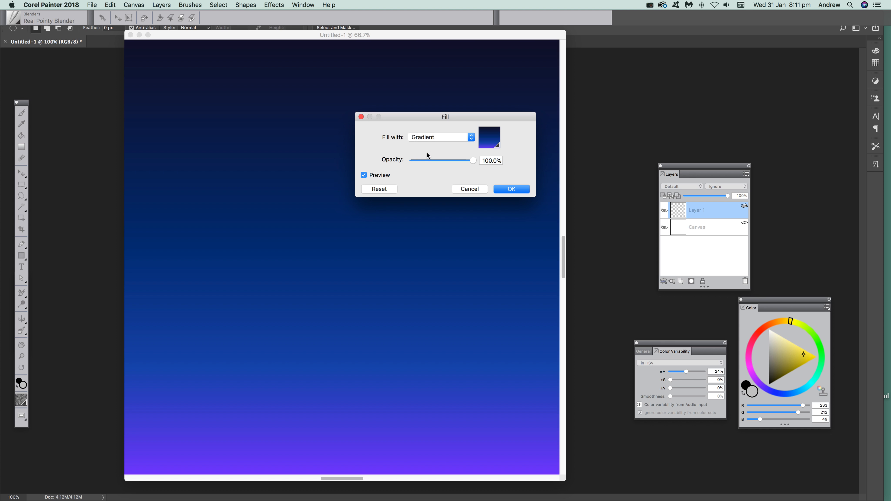
Step: Try the Field of Grass and Warm Grey Range gradients for the fill on Layer 1
left_click(497, 147)
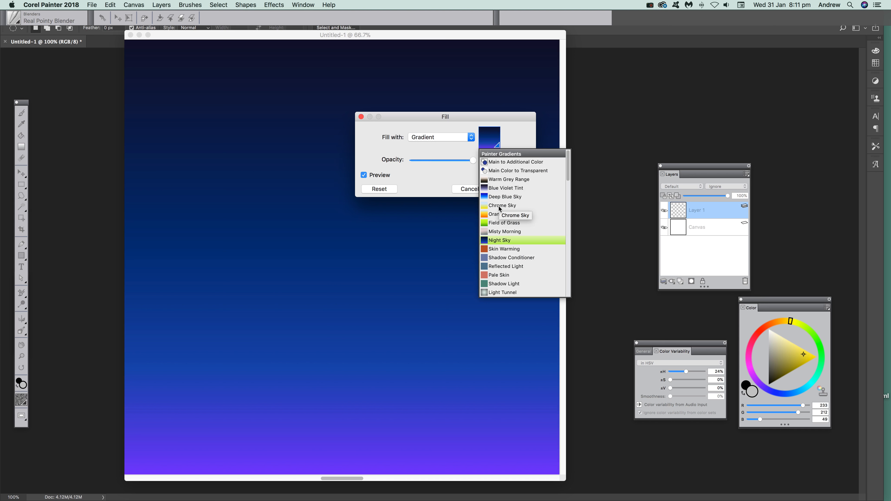
left_click(498, 223)
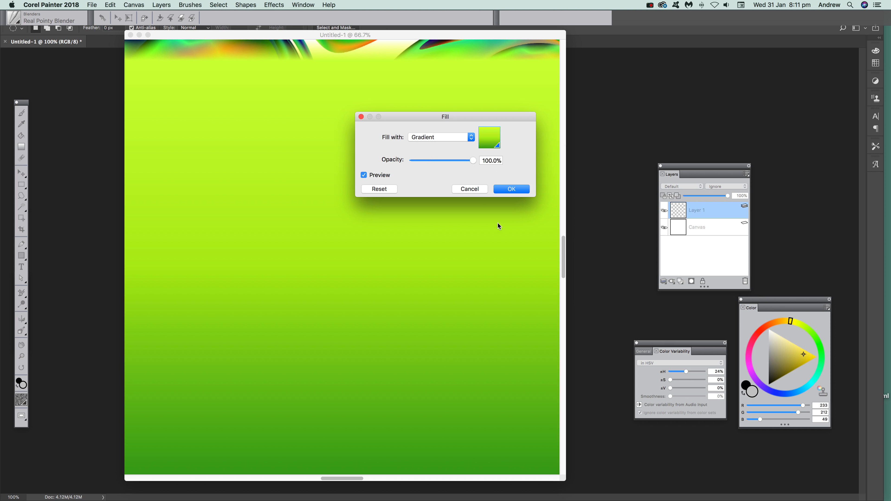
left_click(492, 142)
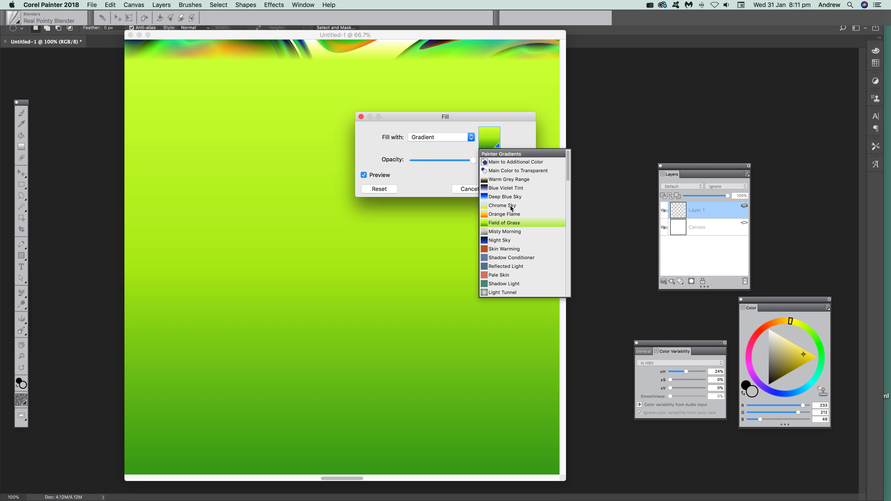
left_click(500, 180)
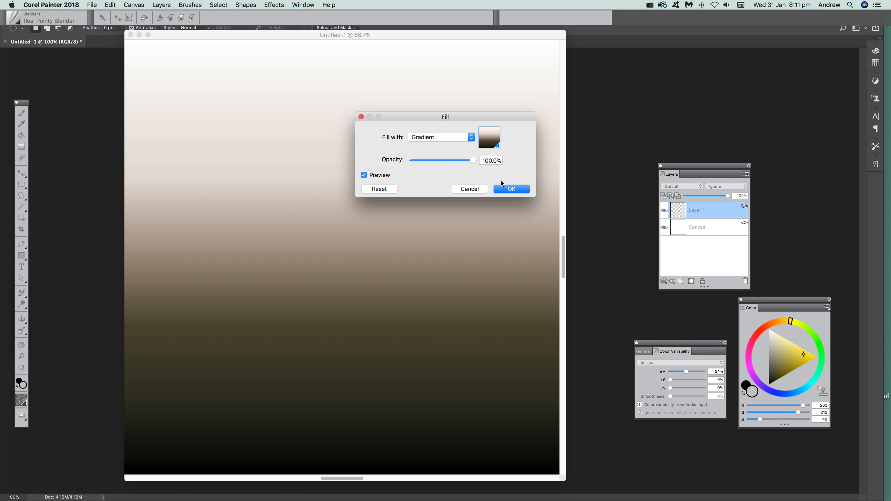
Step: Choose the Orange Flame gradient and apply the fill to Layer 1
left_click(496, 144)
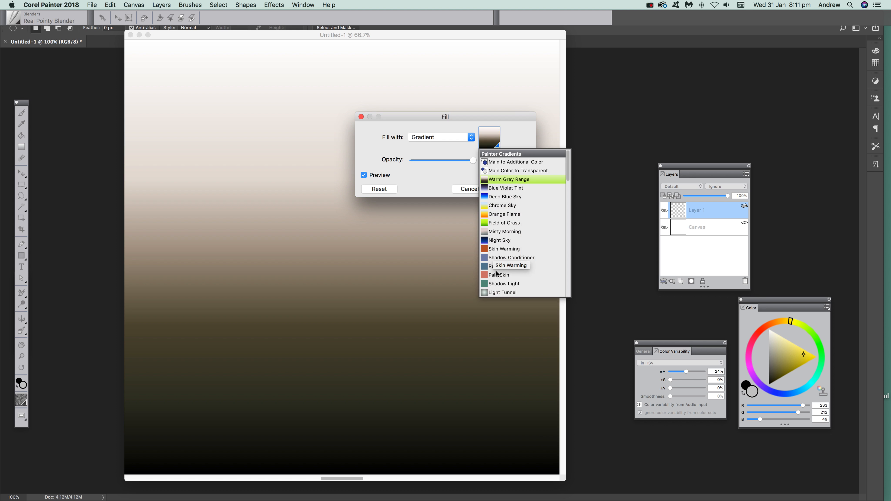
left_click(498, 214)
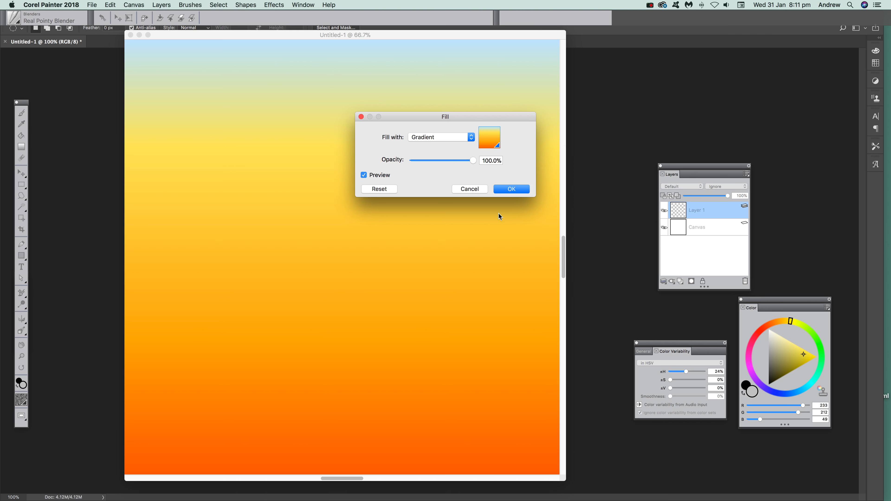
left_click(512, 190)
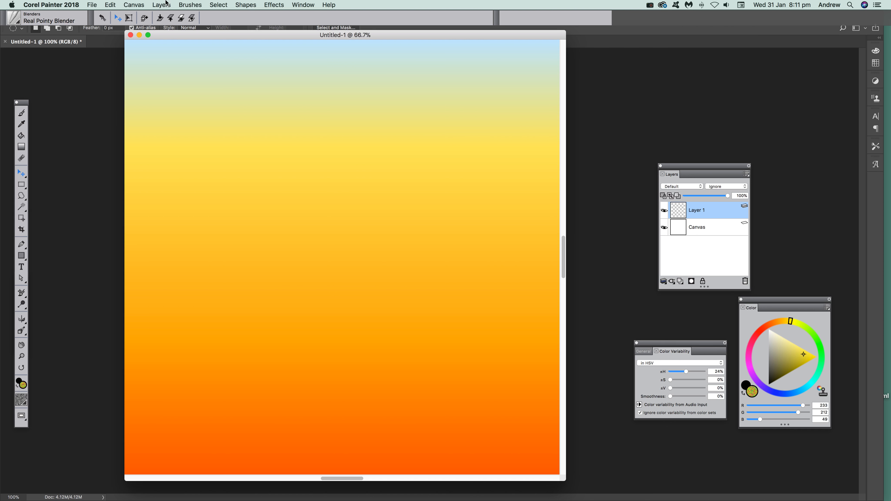
Step: Start the Blobs effect on the gradient-filled Layer 1 using the Paste Buffer
left_click(274, 8)
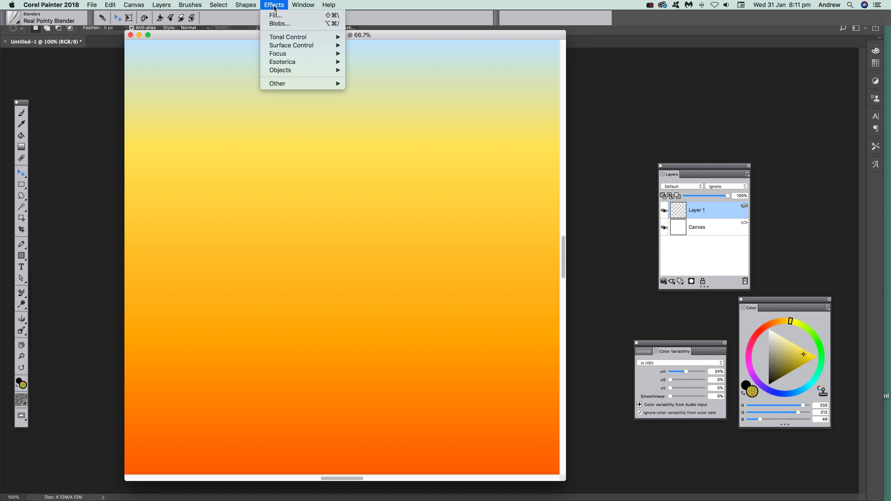
left_click(273, 27)
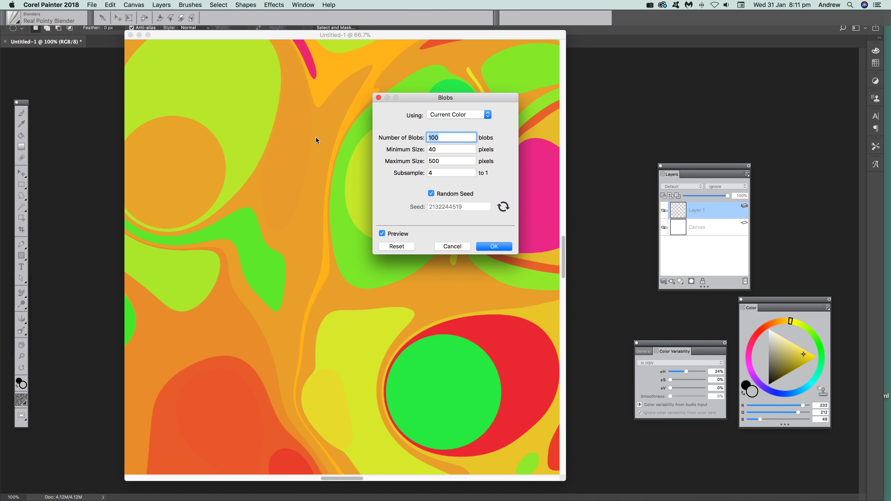
left_click(450, 114)
left_click(450, 122)
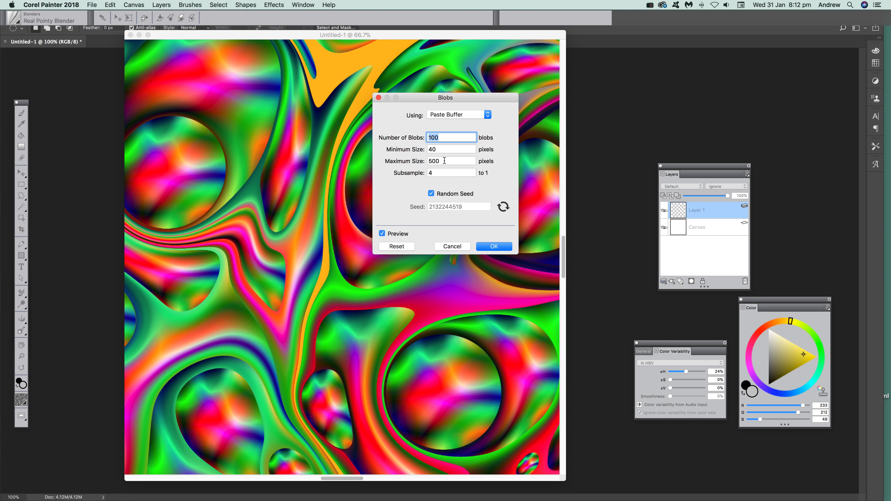
Step: Set the maximum blob size to 400 pixels and apply the Blobs effect with a newly generated random seed
left_click(442, 161)
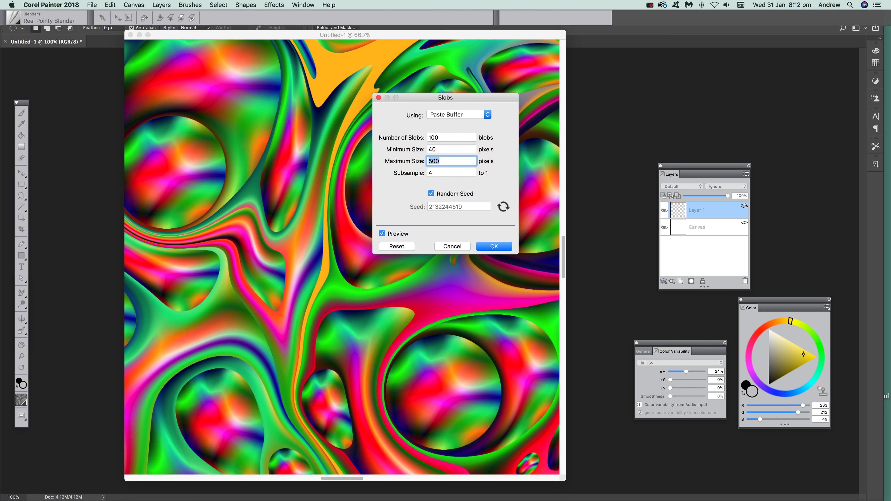
type("4")
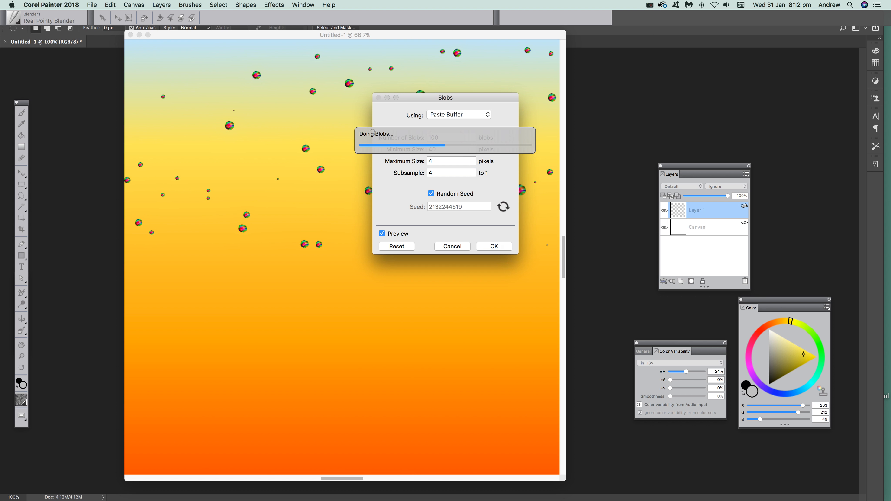
type("0")
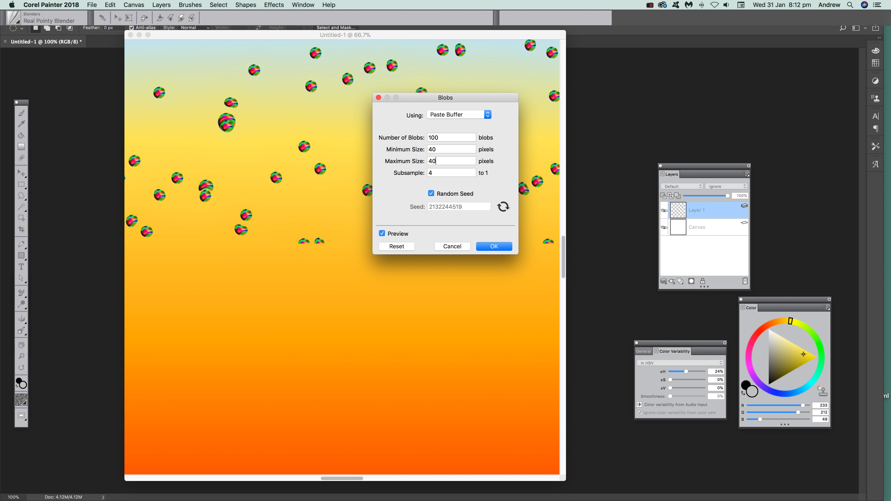
type("0")
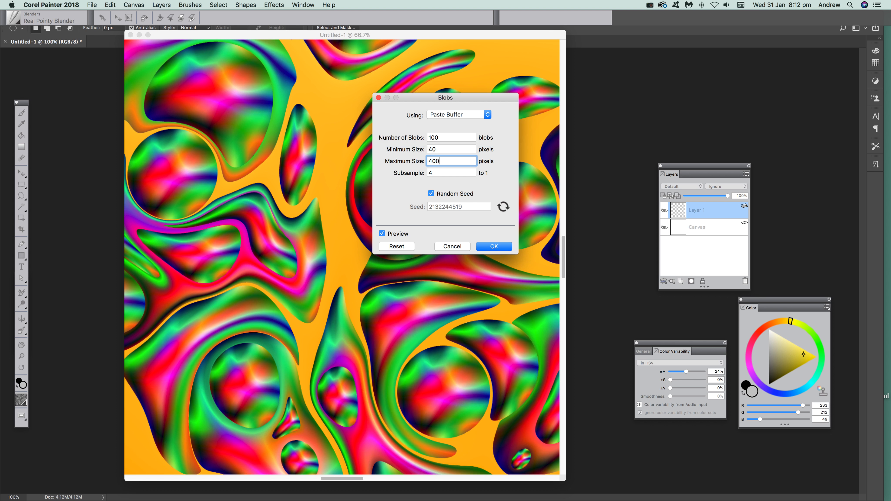
left_click(503, 207)
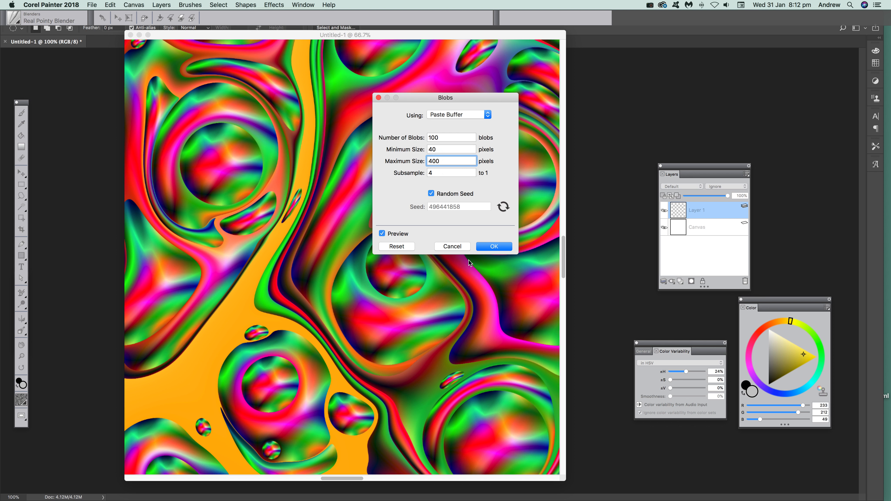
left_click(497, 247)
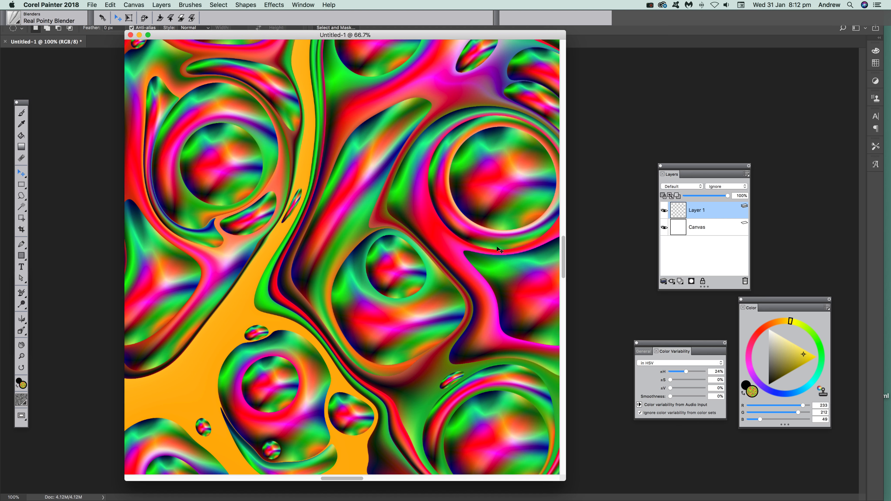
Step: Add a new layer above Layer 1 and fill it with the current yellow color at 100% opacity
left_click(164, 7)
mouse_move(108, 4)
left_click(163, 15)
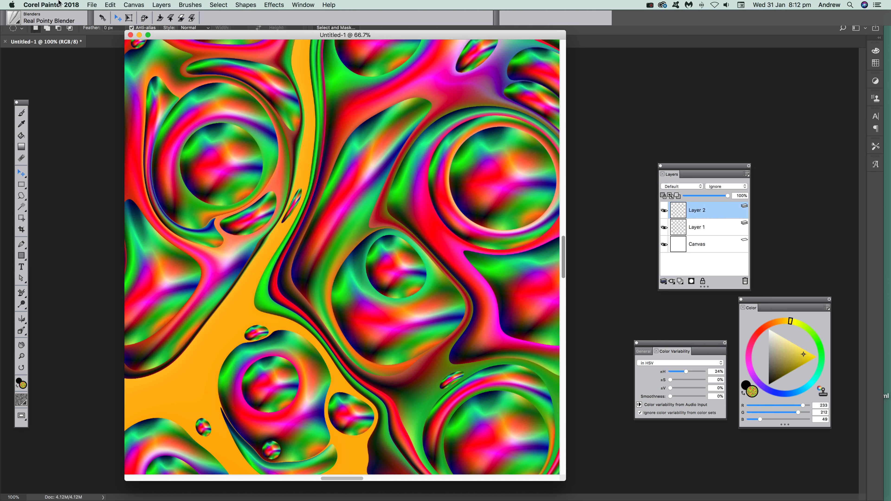
left_click(107, 4)
left_click(127, 115)
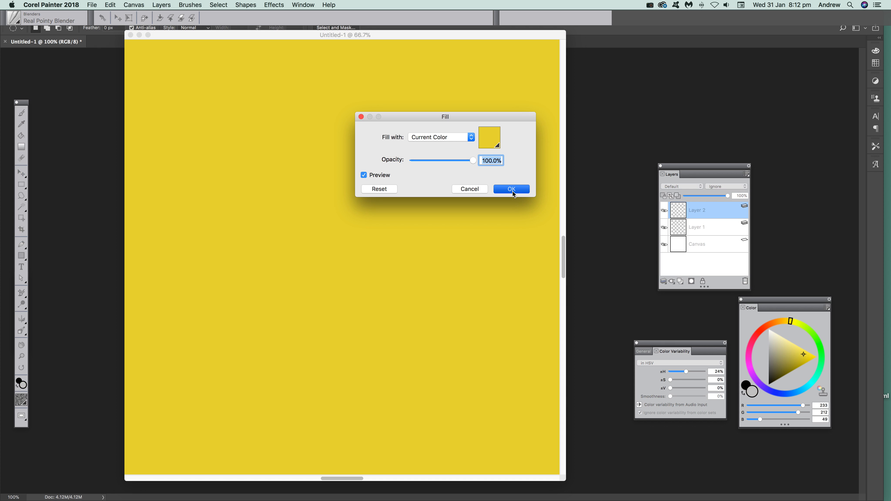
left_click(512, 191)
Step: Apply the Blobs effect to the yellow layer using the Paste Buffer and a newly generated random seed
left_click(266, 5)
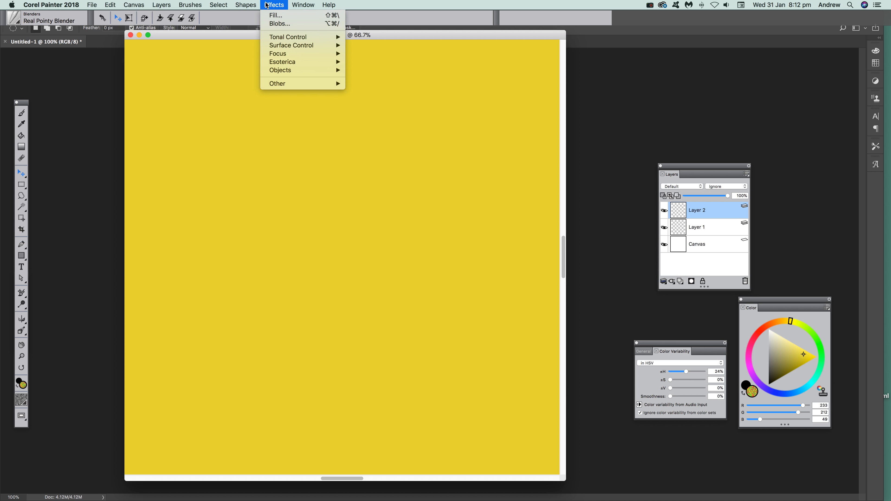
left_click(274, 25)
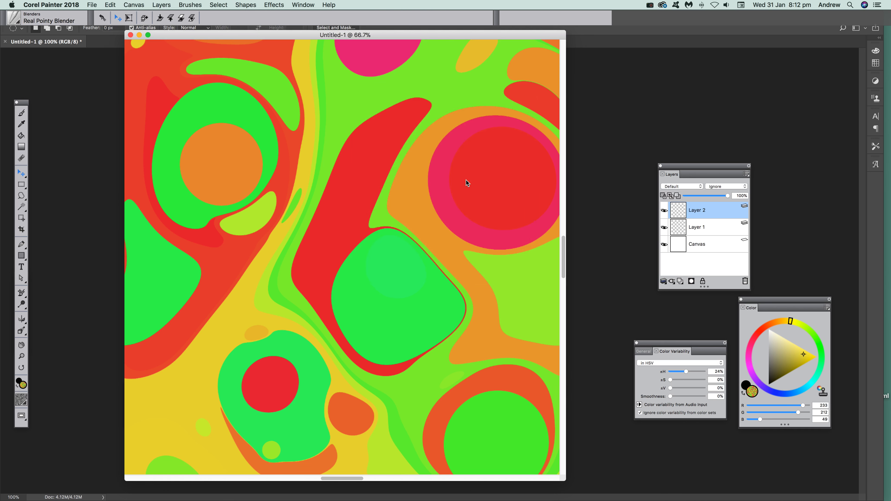
left_click(452, 116)
left_click(452, 122)
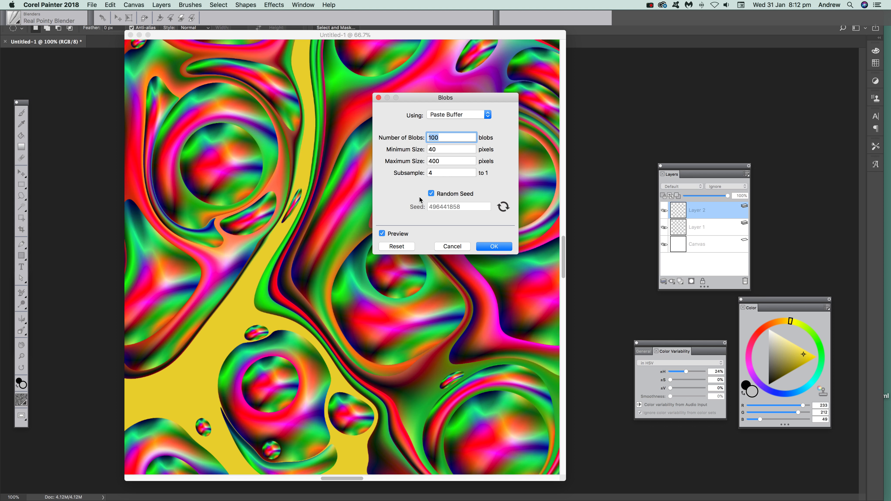
left_click(503, 207)
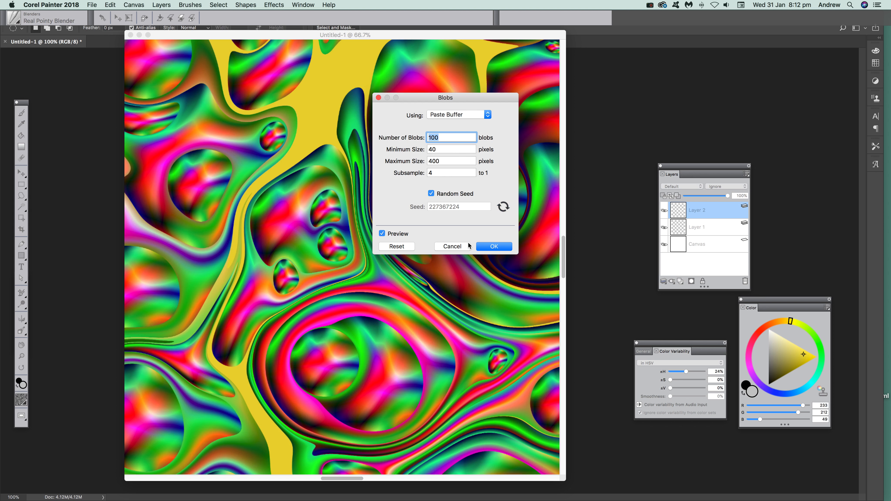
left_click(494, 247)
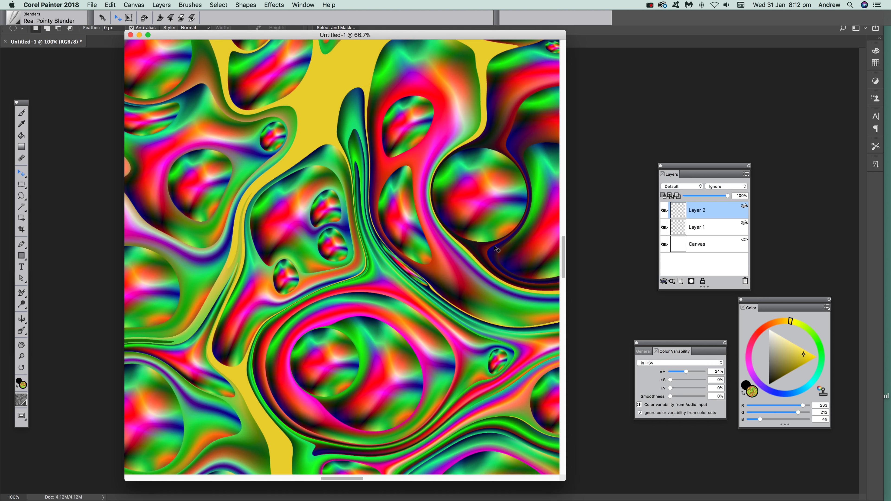
Step: Toggle the visibility of Layer 1 and Layer 2 to compare the blob artwork on each layer
left_click(702, 245)
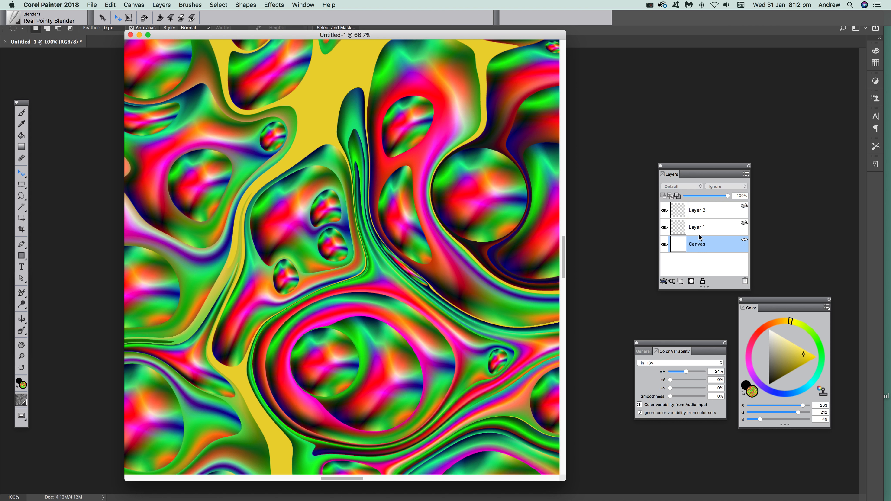
left_click(666, 228)
left_click(664, 211)
left_click(663, 212)
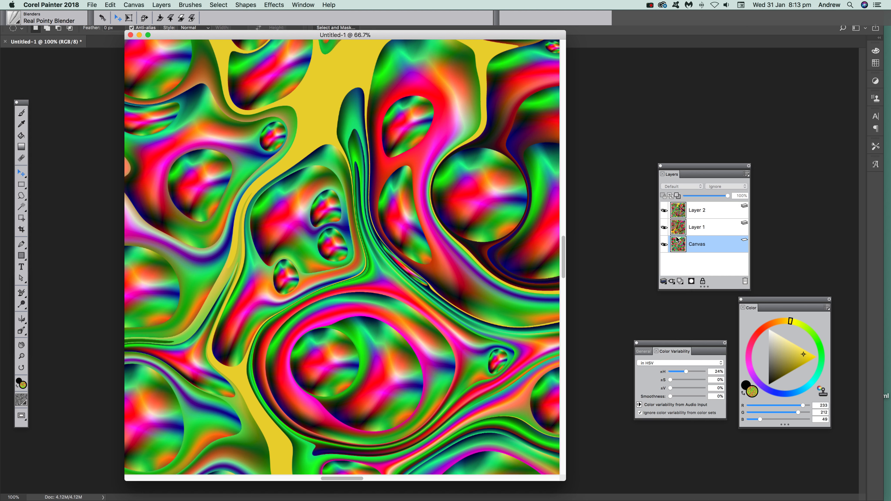
Step: Set the composite method of Layer 2 to Difference
left_click(689, 213)
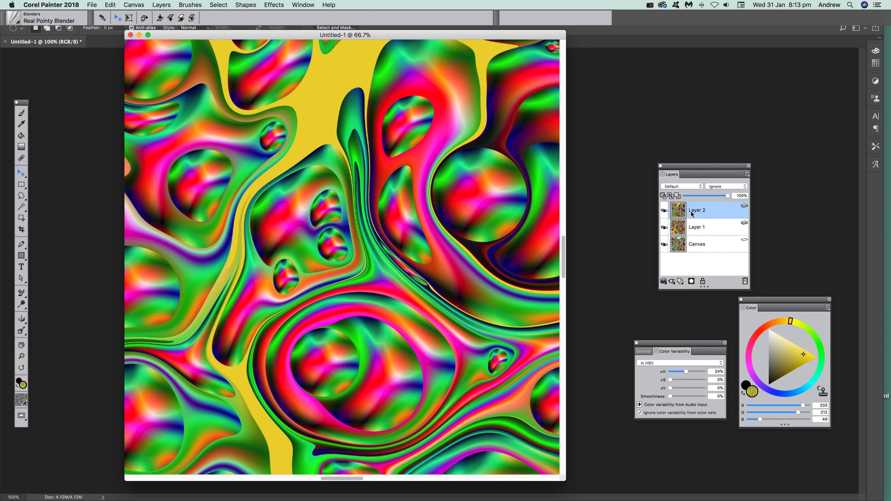
left_click(686, 187)
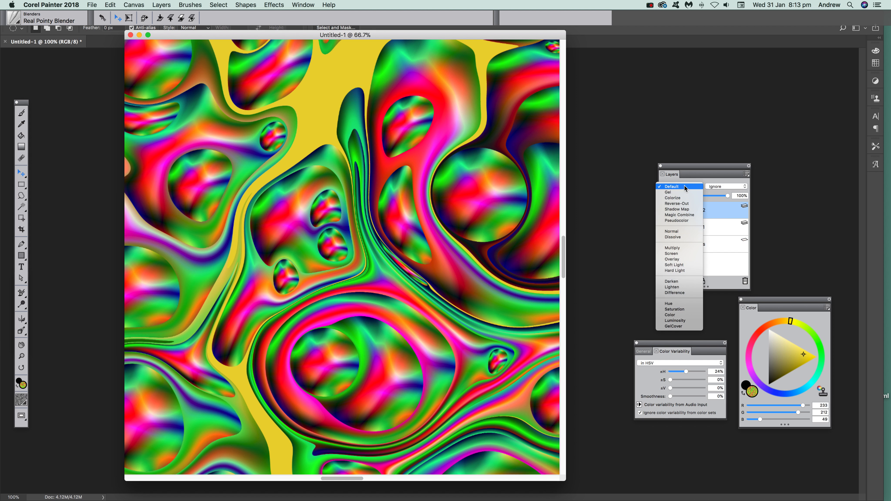
left_click(673, 292)
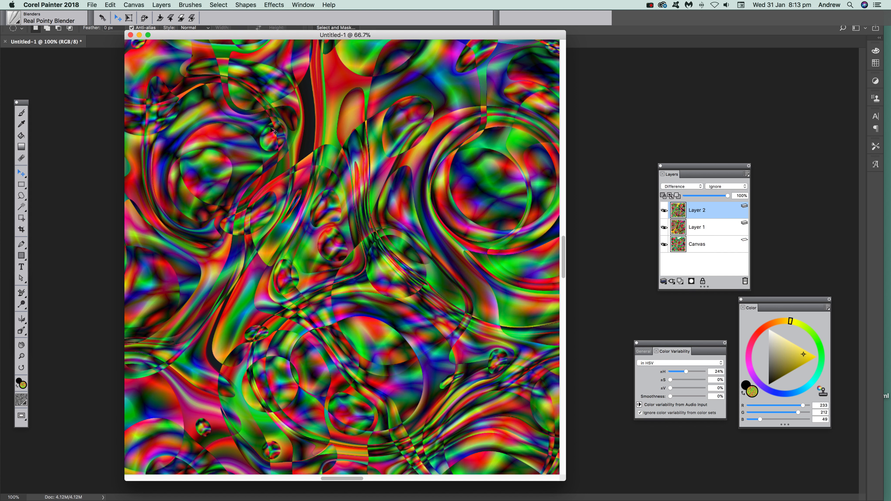
Step: Try the Magic Combine and Multiply composite methods on Layer 1, and settle on Difference
left_click(700, 234)
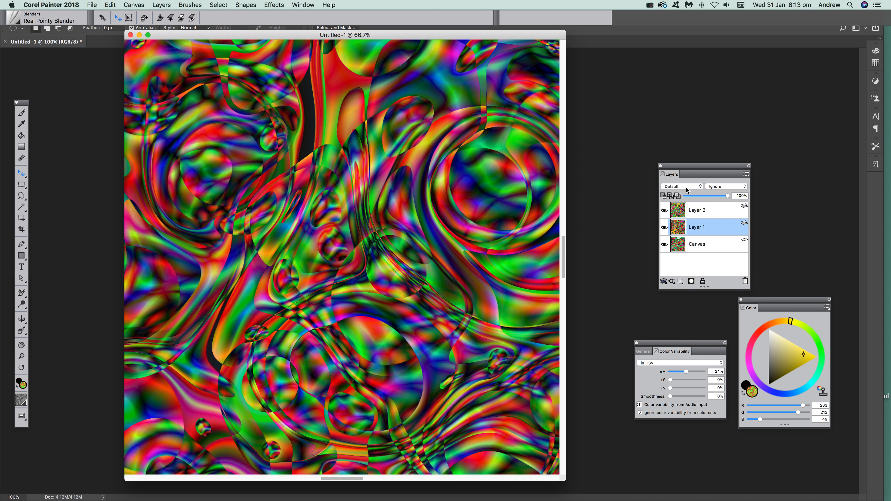
left_click(675, 187)
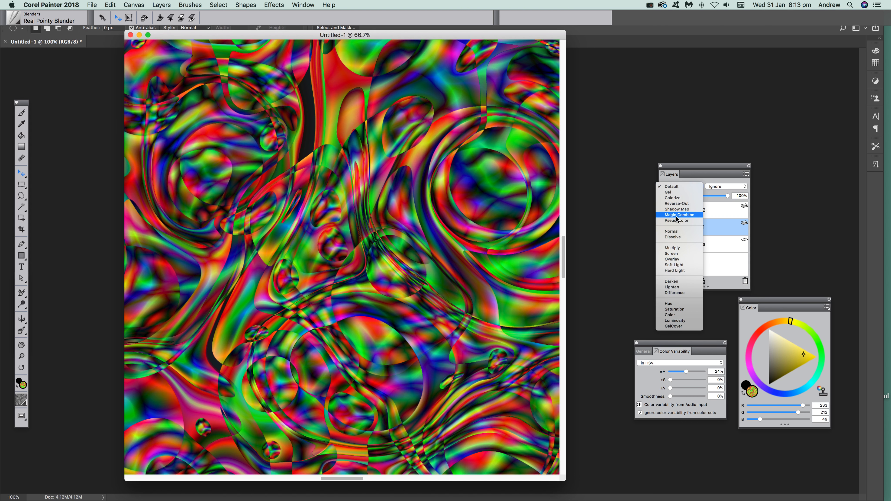
left_click(679, 215)
left_click(677, 187)
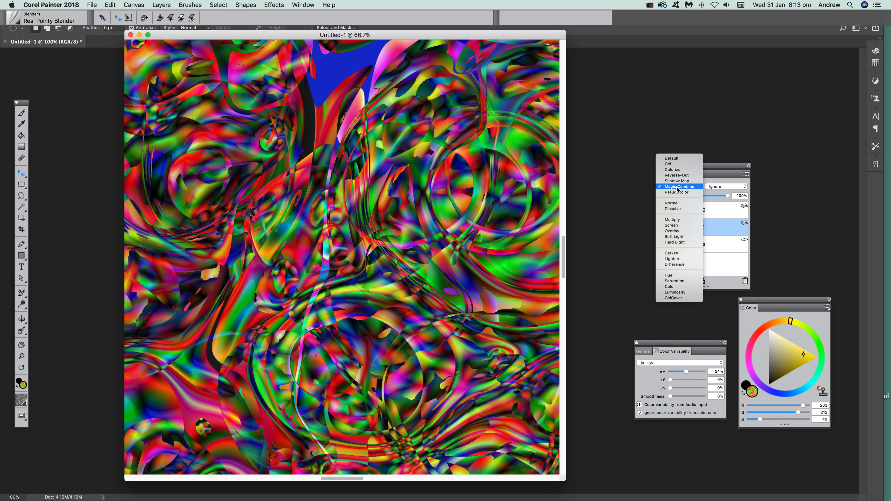
left_click(677, 220)
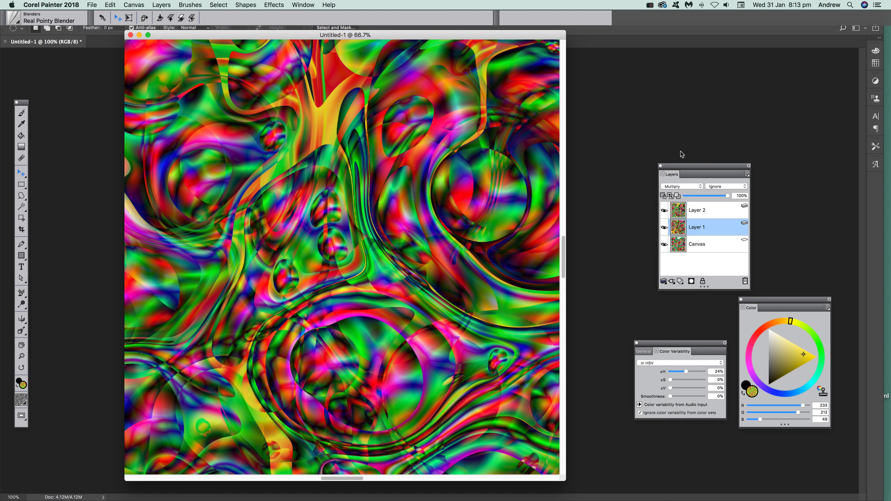
left_click(677, 186)
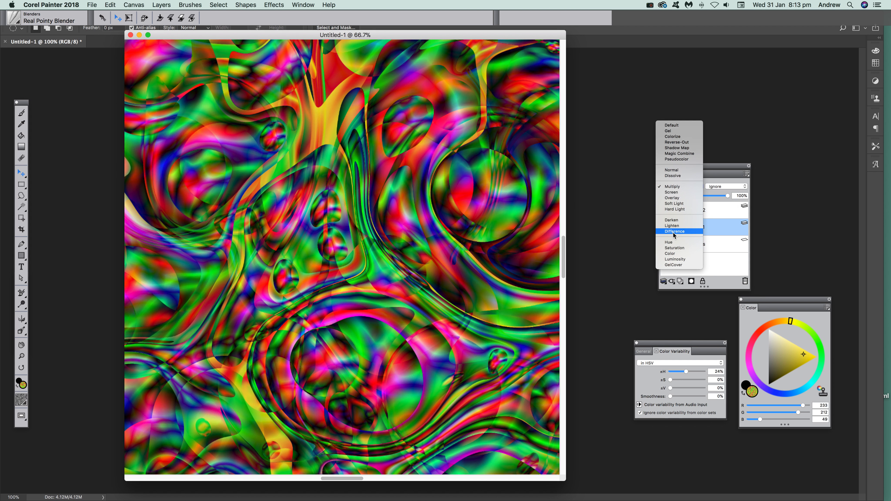
left_click(673, 232)
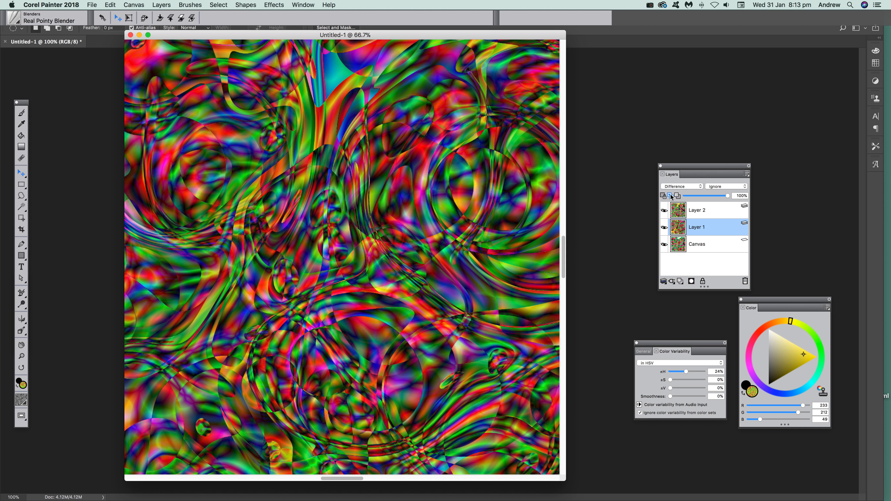
Step: Apply the Soften effect to Layer 2 with a Gaussian aperture and an amount of about 37.46
left_click(700, 213)
left_click(277, 5)
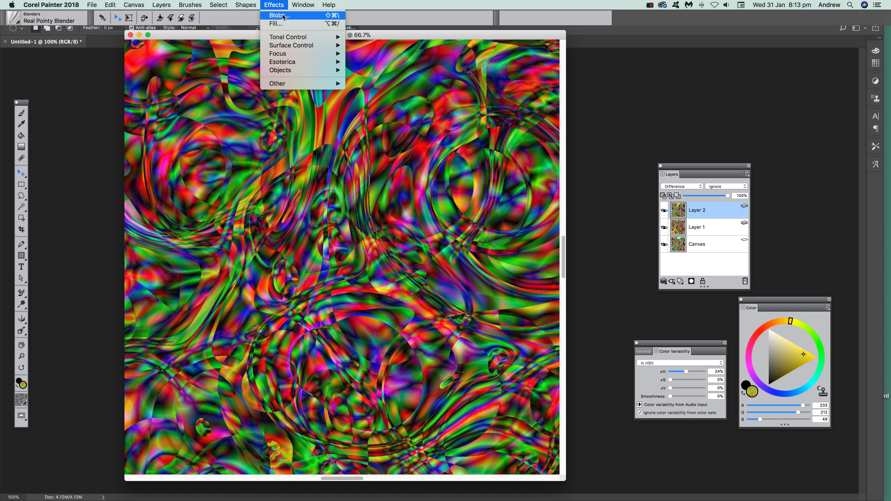
mouse_move(290, 54)
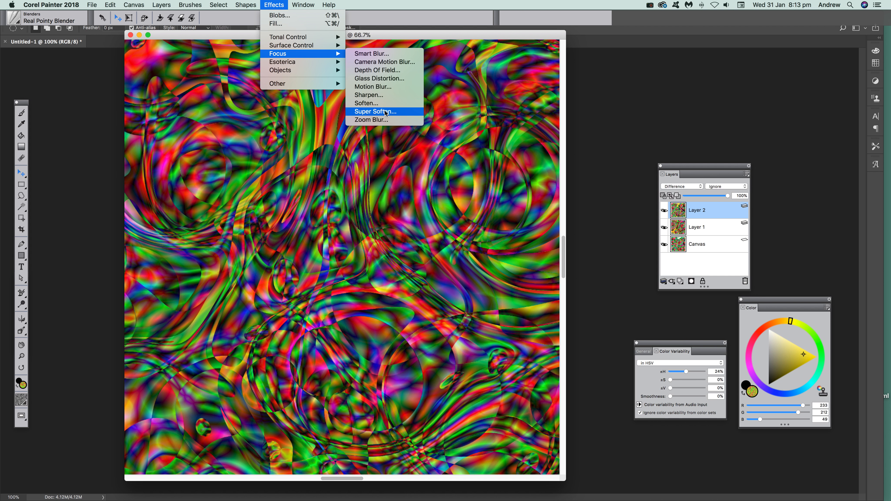
left_click(382, 103)
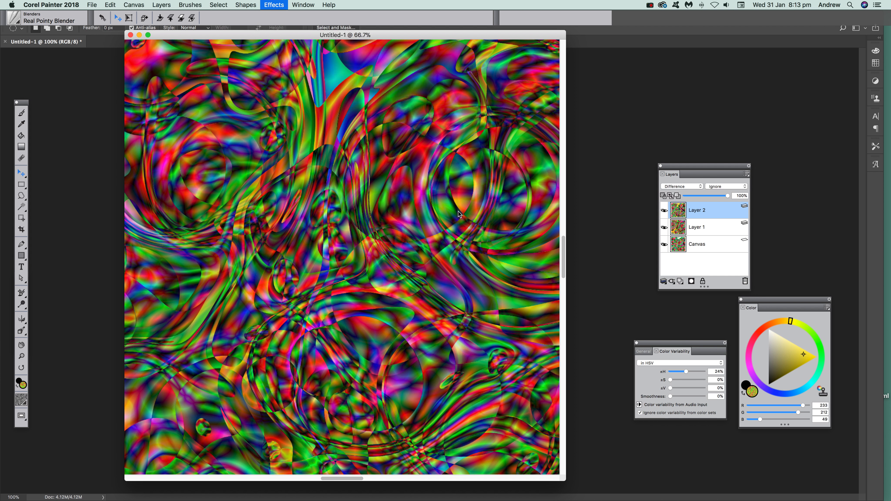
left_click_drag(443, 163, 449, 163)
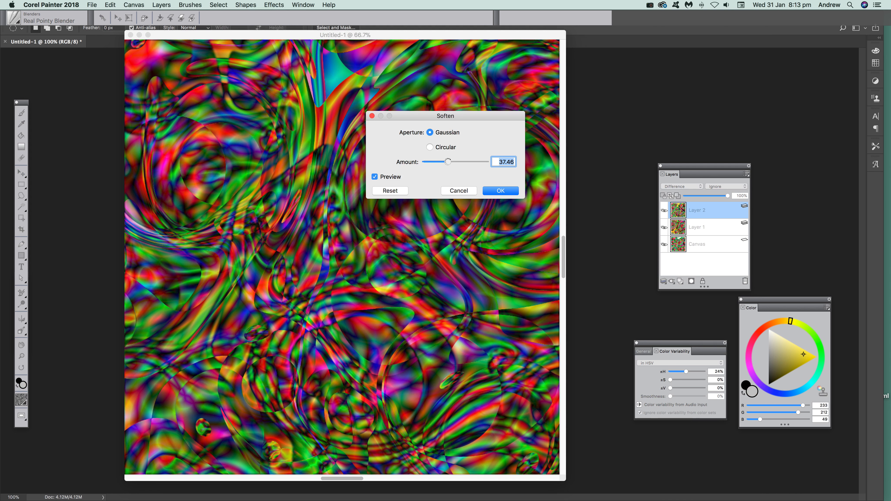
left_click(507, 193)
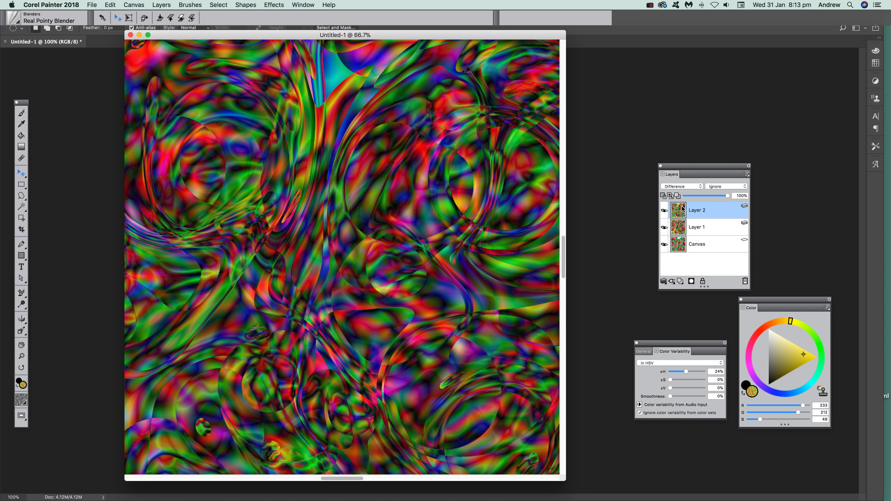
Step: Drop all layers so the blended artwork merges into the canvas
left_click(157, 4)
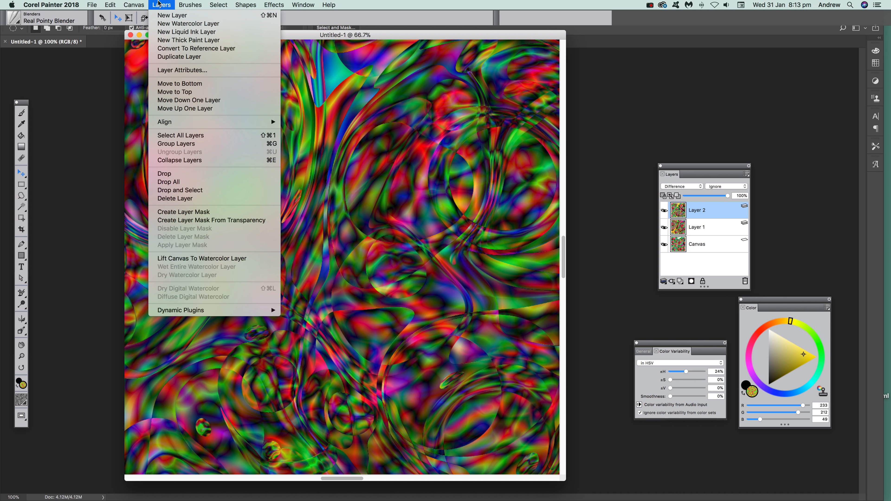
left_click(190, 182)
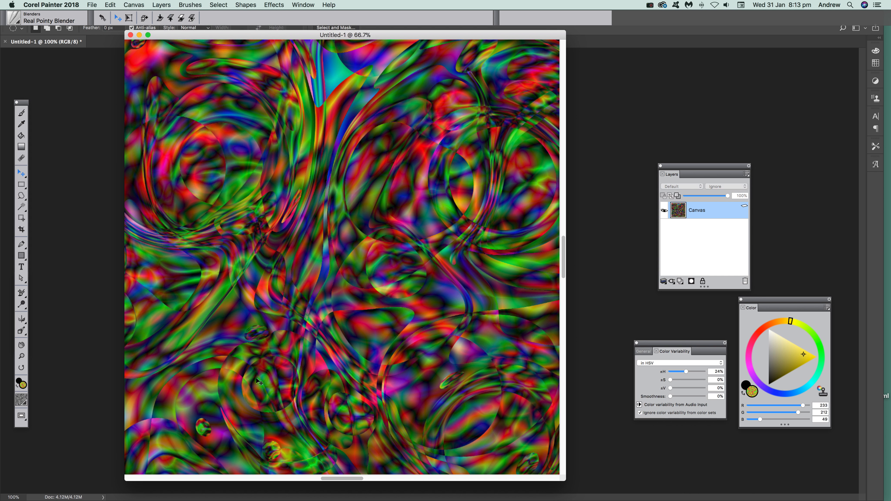
Step: Apply Surface Texture to the canvas using Image Luminance, with softness about 6.53 and amount about 106%
left_click(268, 5)
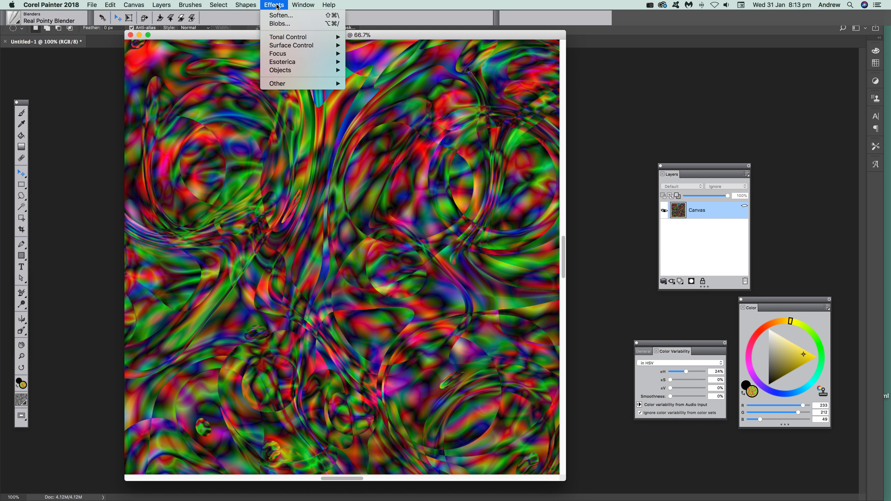
mouse_move(289, 54)
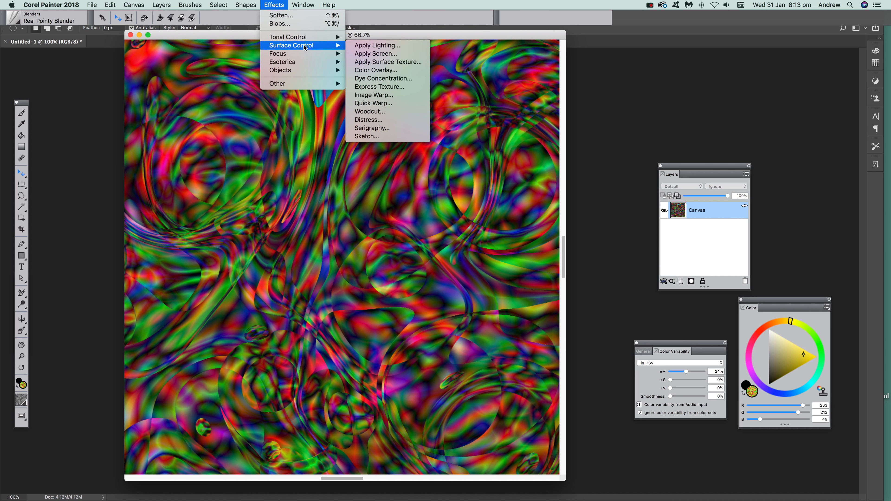
left_click(391, 62)
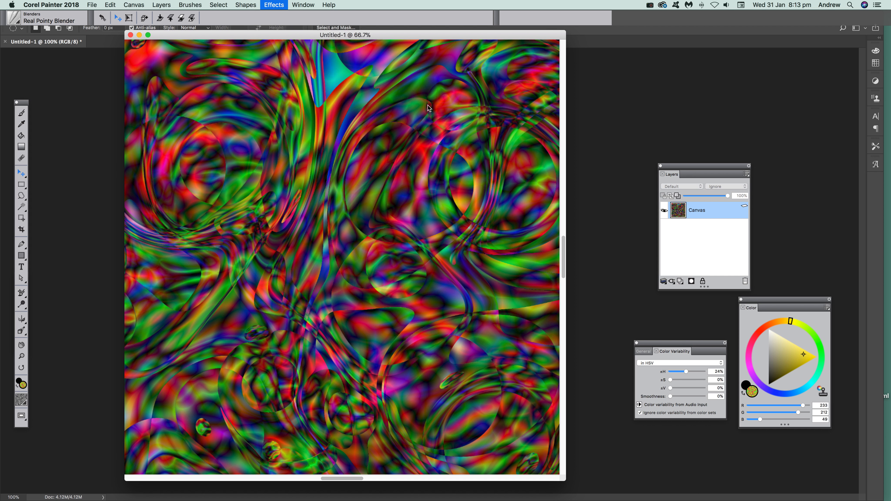
left_click(431, 79)
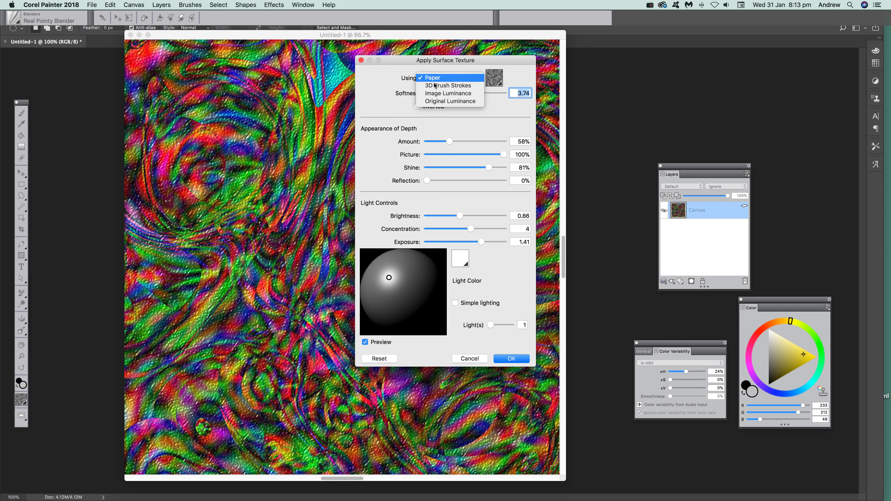
left_click(435, 94)
left_click_drag(414, 62, 590, 77)
left_click_drag(608, 107, 617, 108)
left_click_drag(625, 155, 650, 158)
left_click_drag(618, 108, 613, 107)
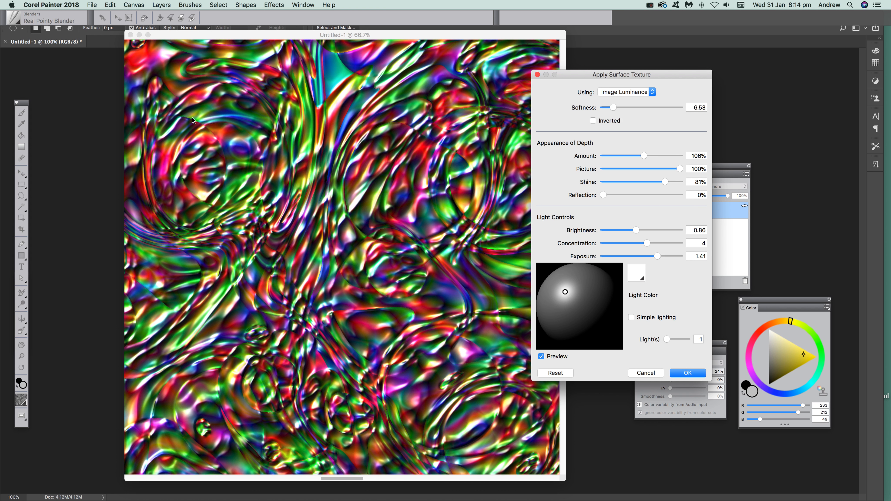
left_click(693, 374)
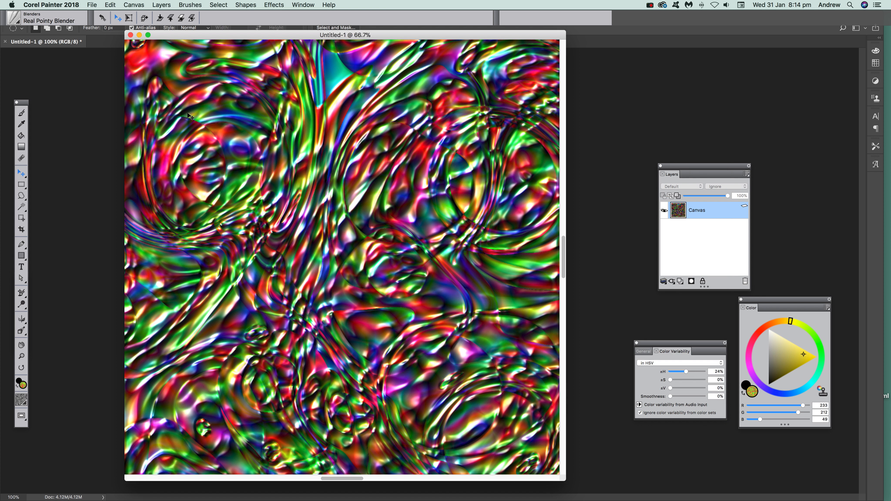